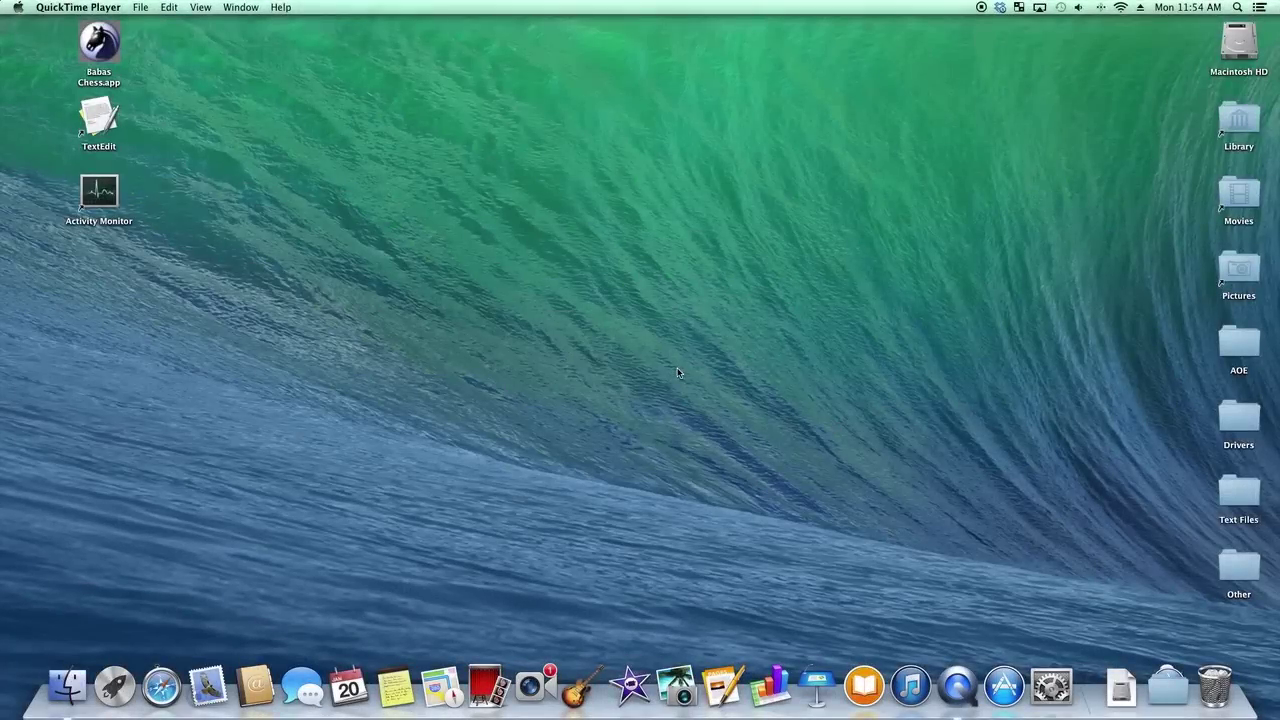
- Open Safari, search Google for 'playonmac', and open the PlayOnMac Downloads result
click(162, 688)
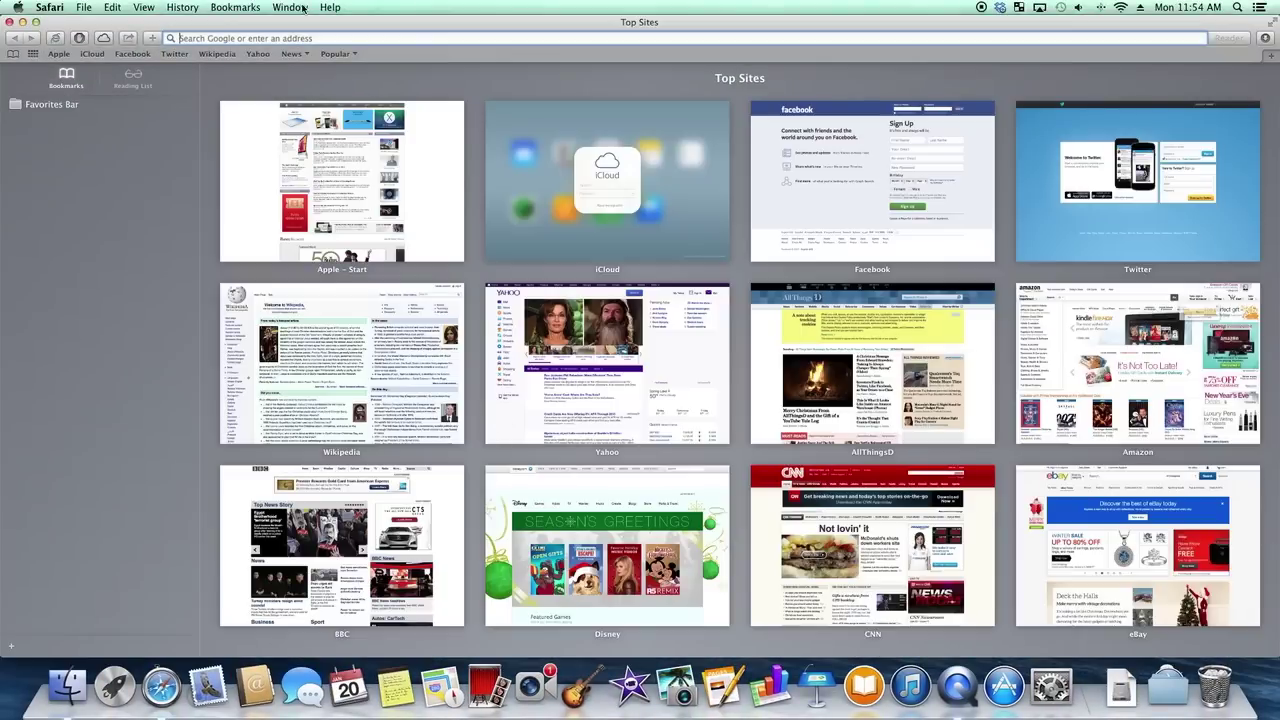
text(google.com)
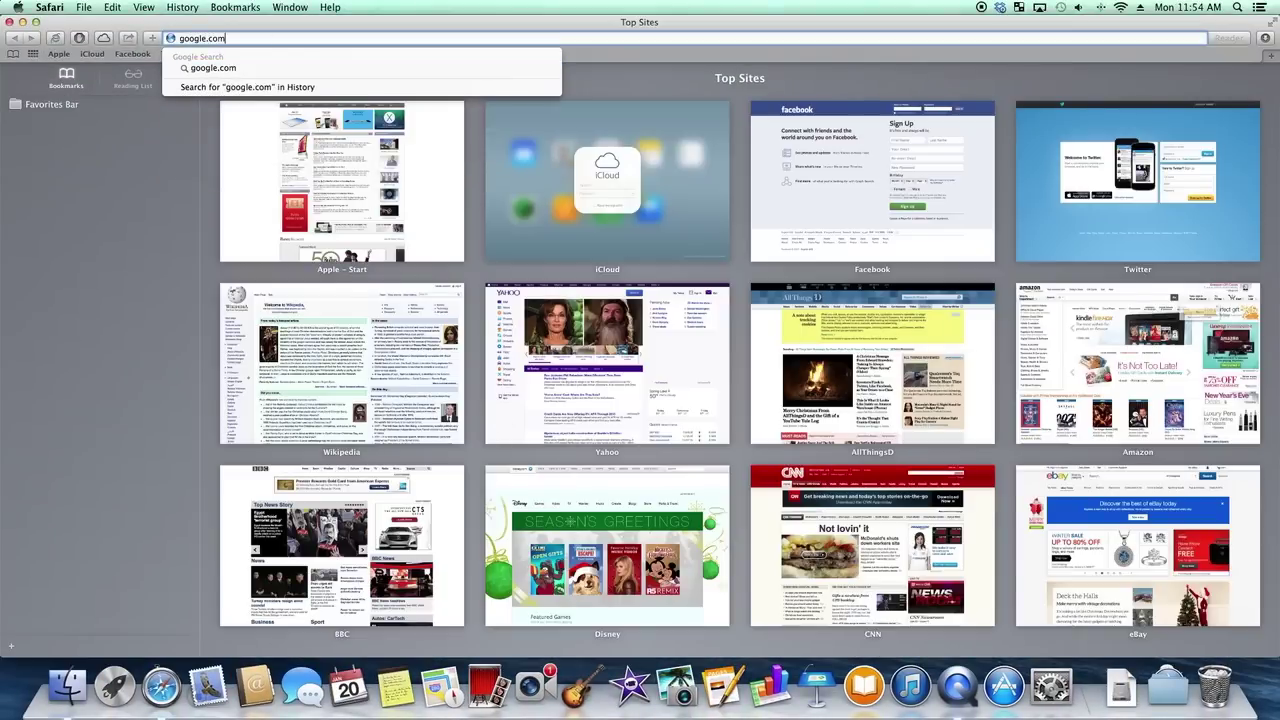
key(Return)
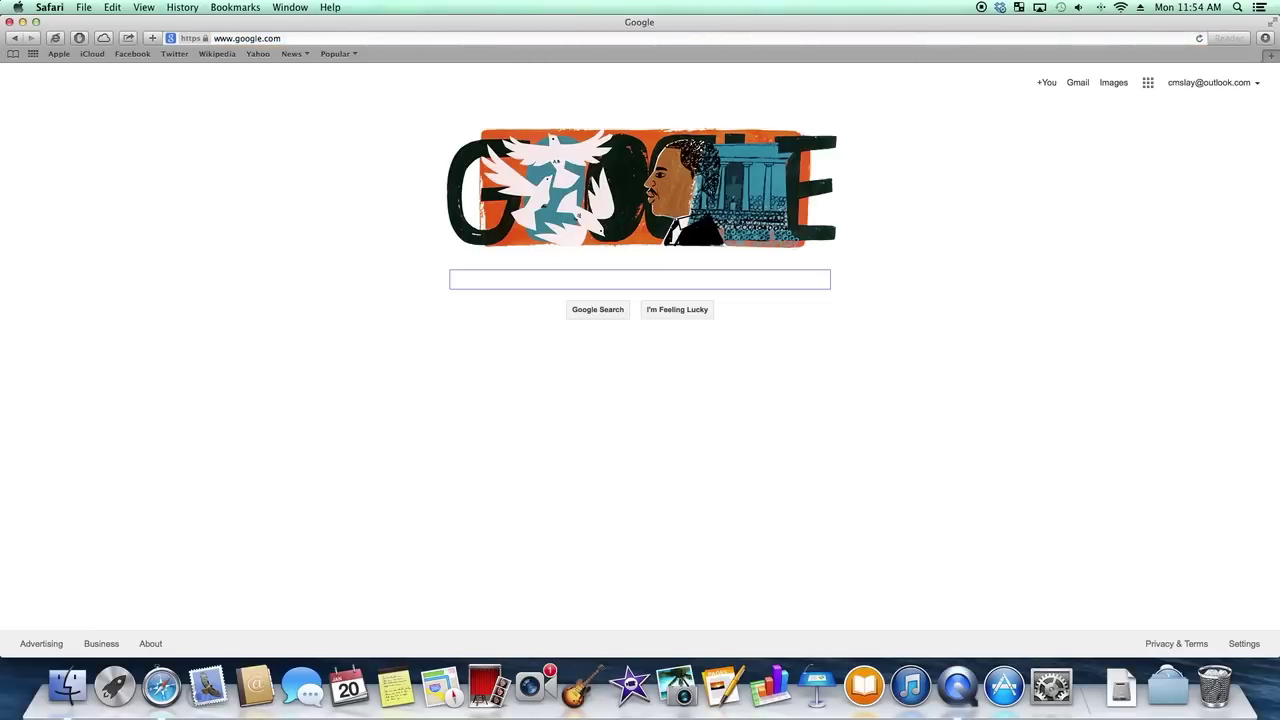
text(play)
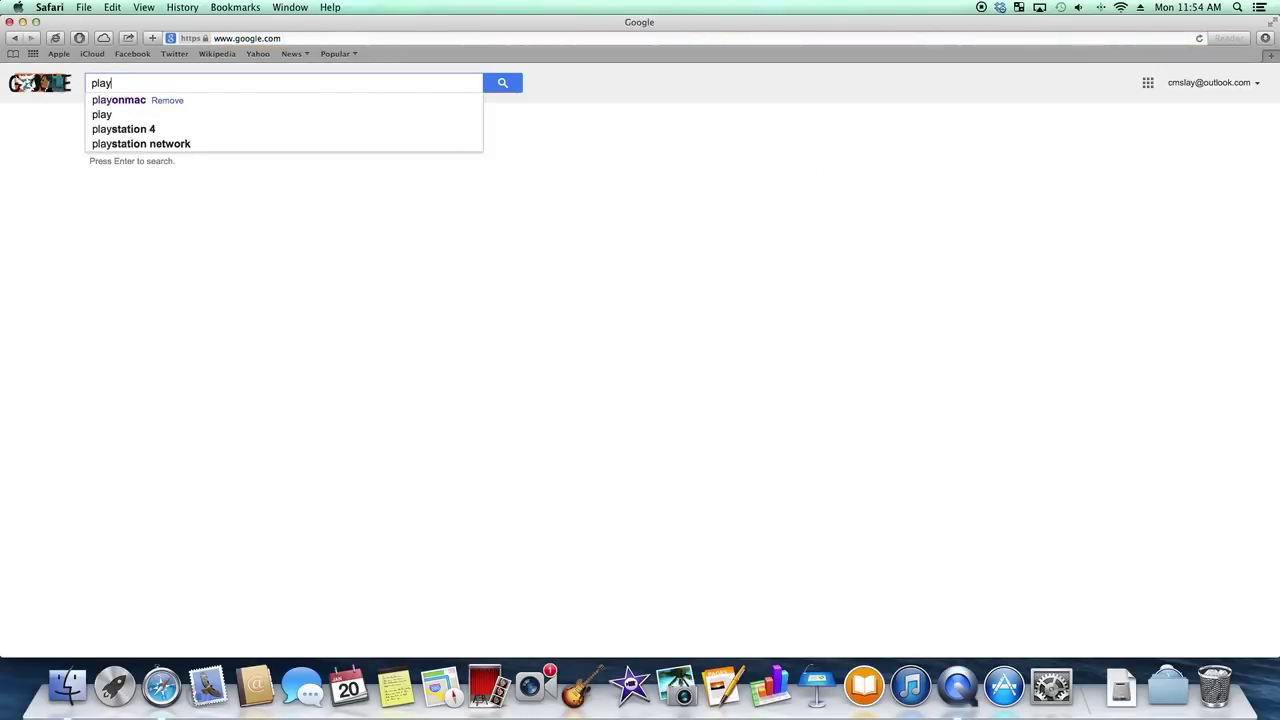
text(onmac)
key(Return)
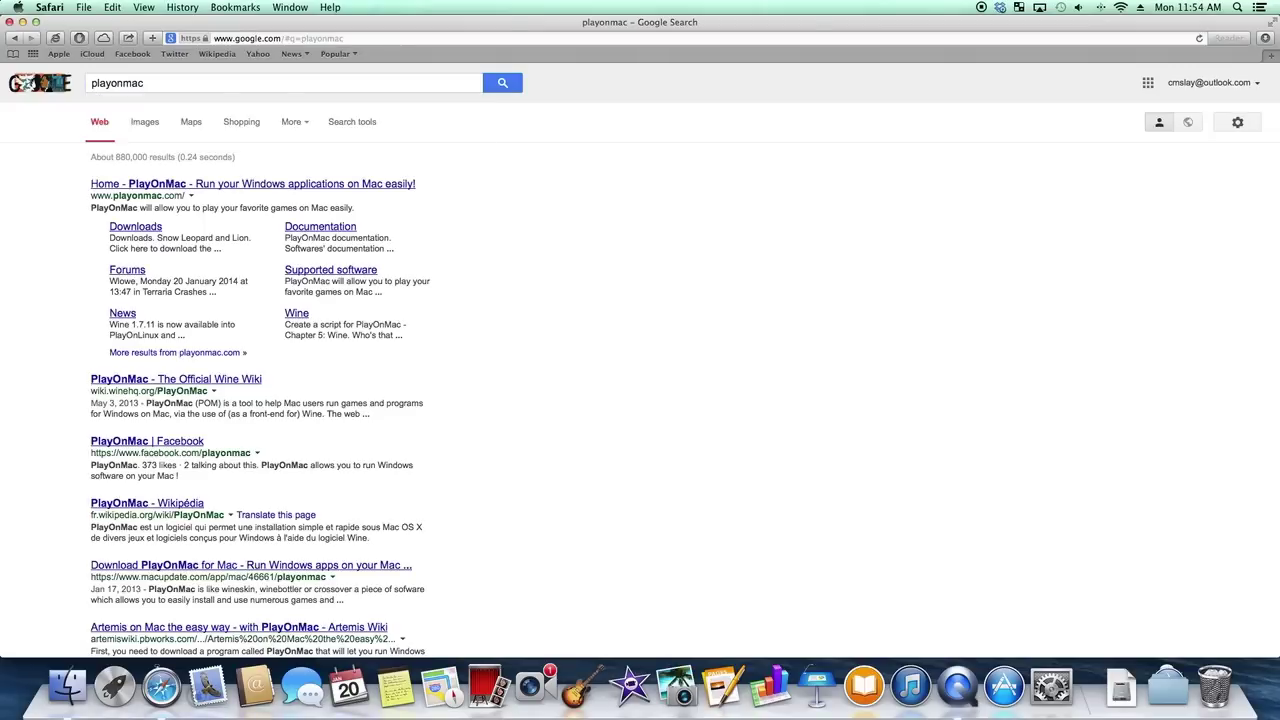
click(140, 229)
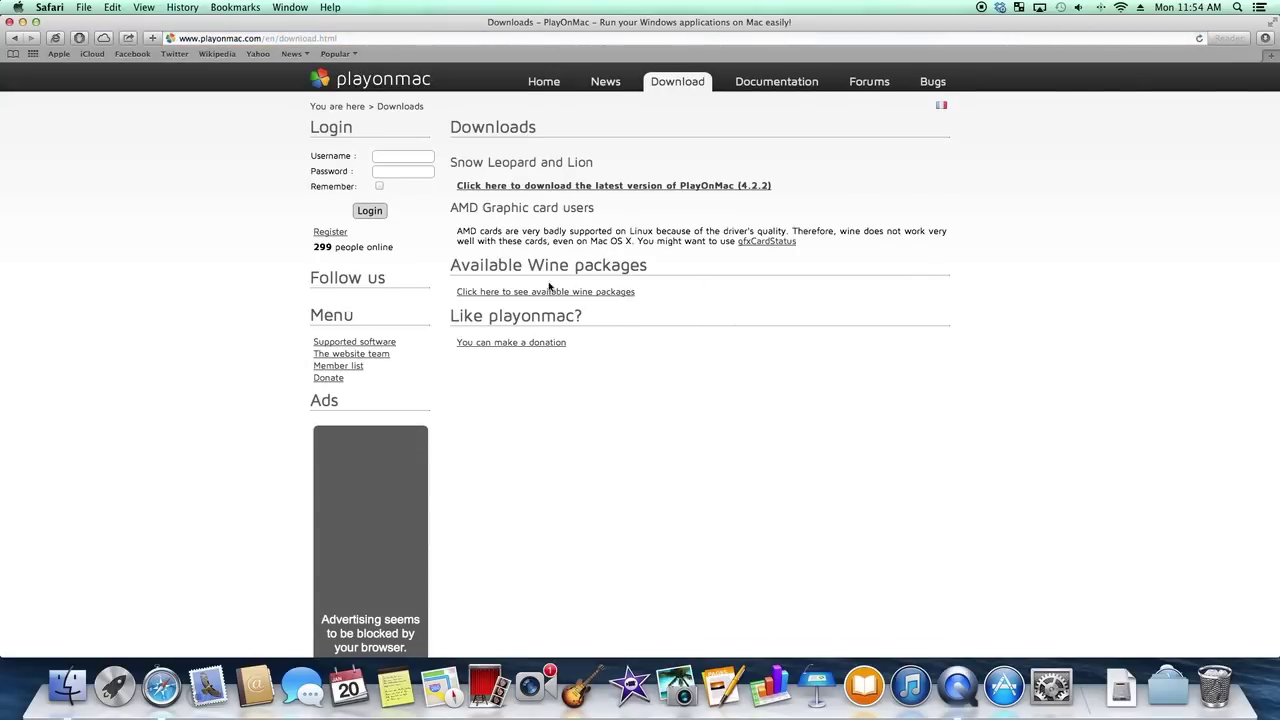
- Download the latest PlayOnMac 4.2.2 disk image and confirm it in the Downloads list
drag(453, 188, 775, 184)
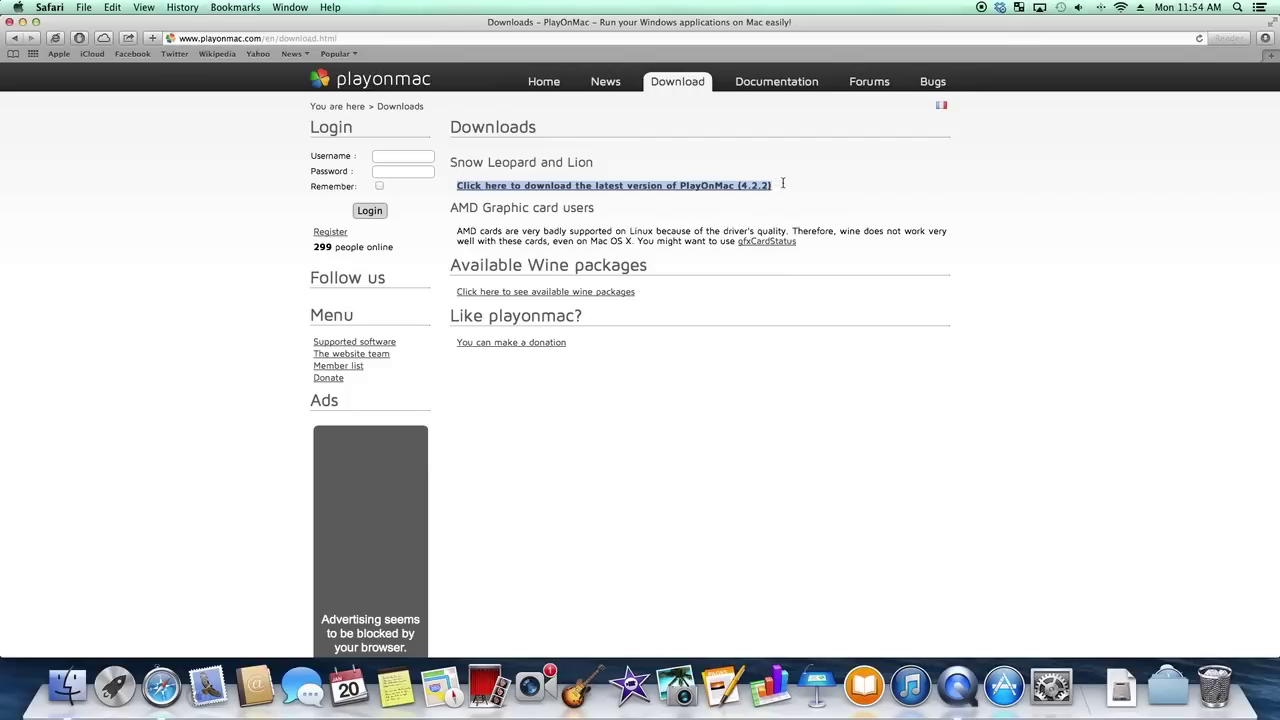
click(823, 178)
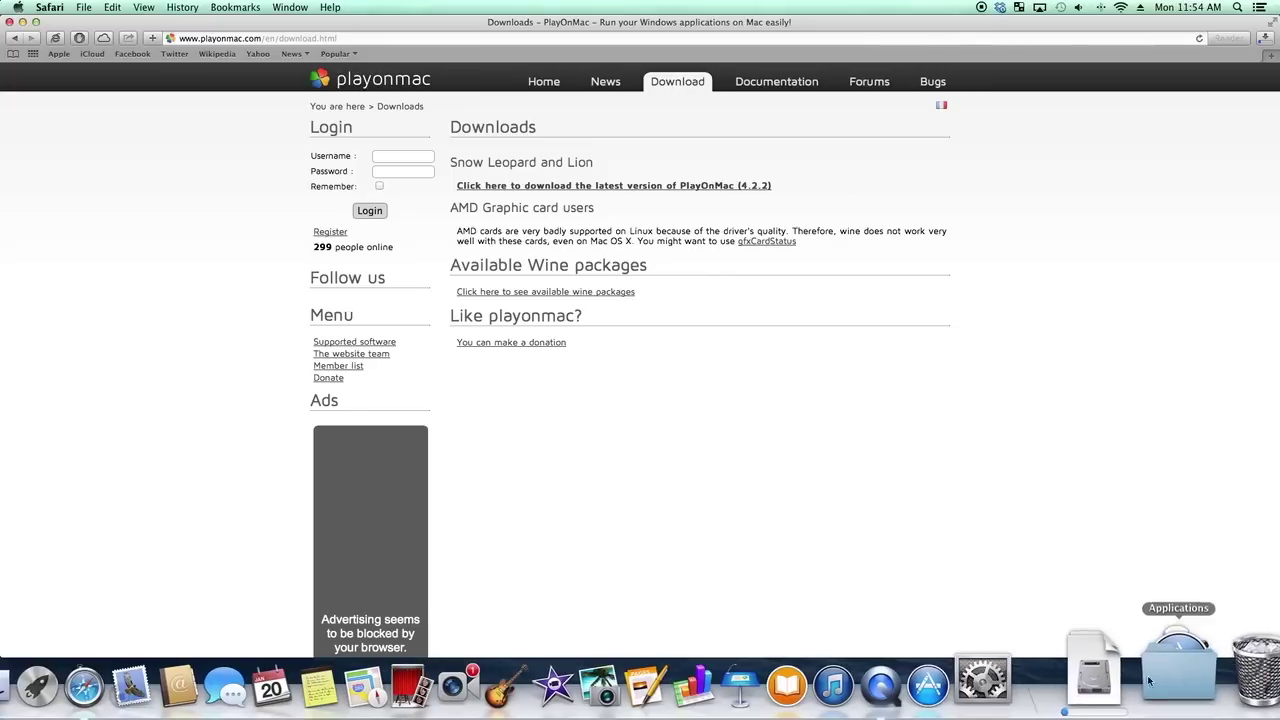
click(1094, 676)
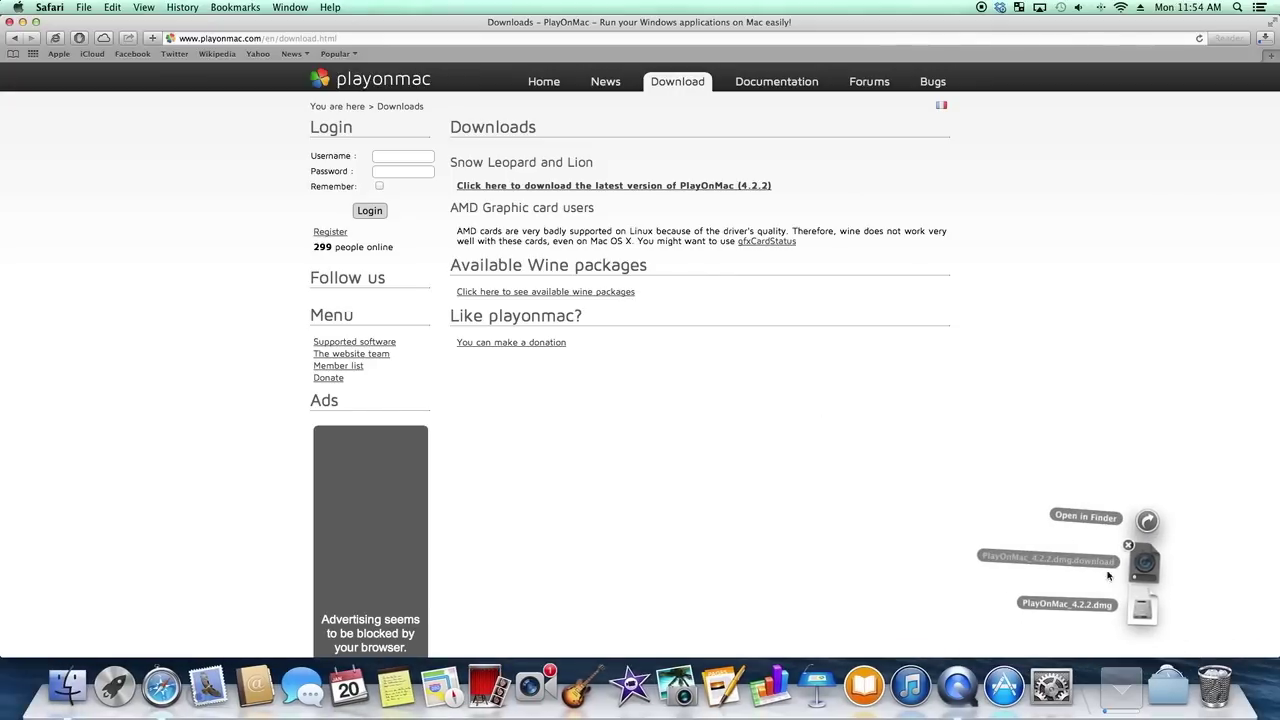
click(684, 485)
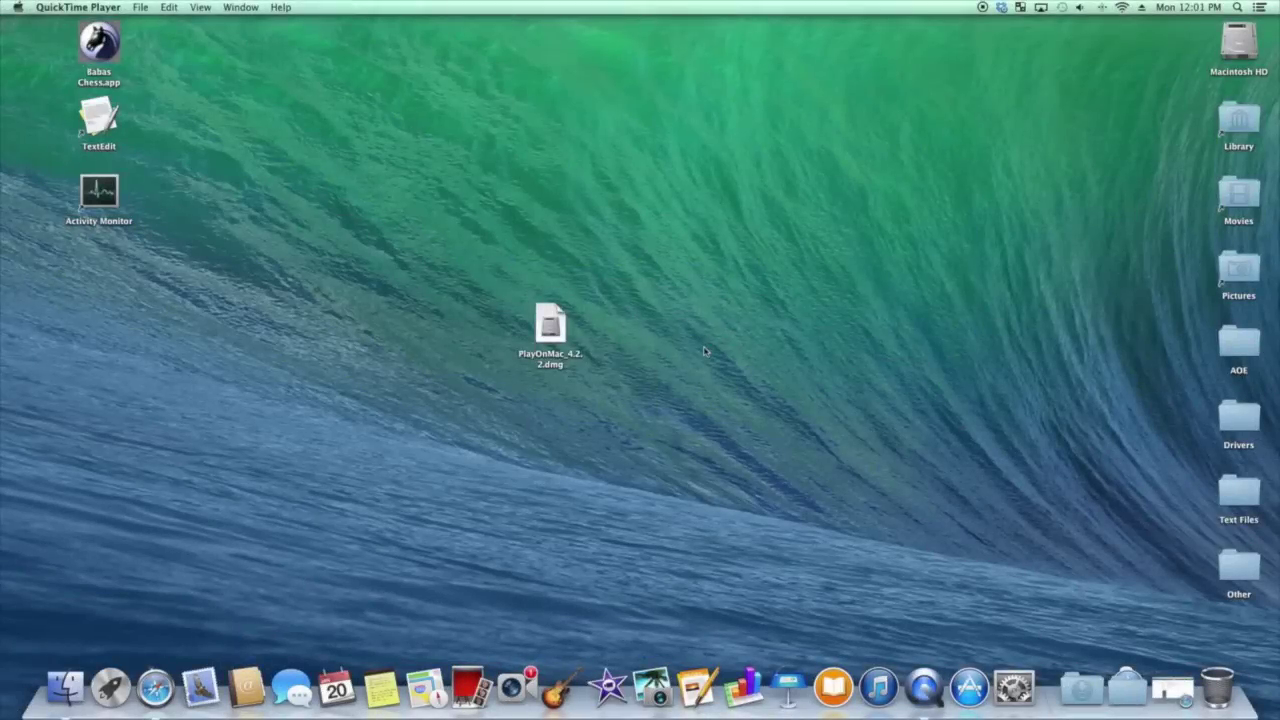
- Open PlayOnMac_4.2.2.dmg, copy PlayOnMac.app into Applications, then close the disk image window
drag(553, 334, 392, 188)
click(557, 220)
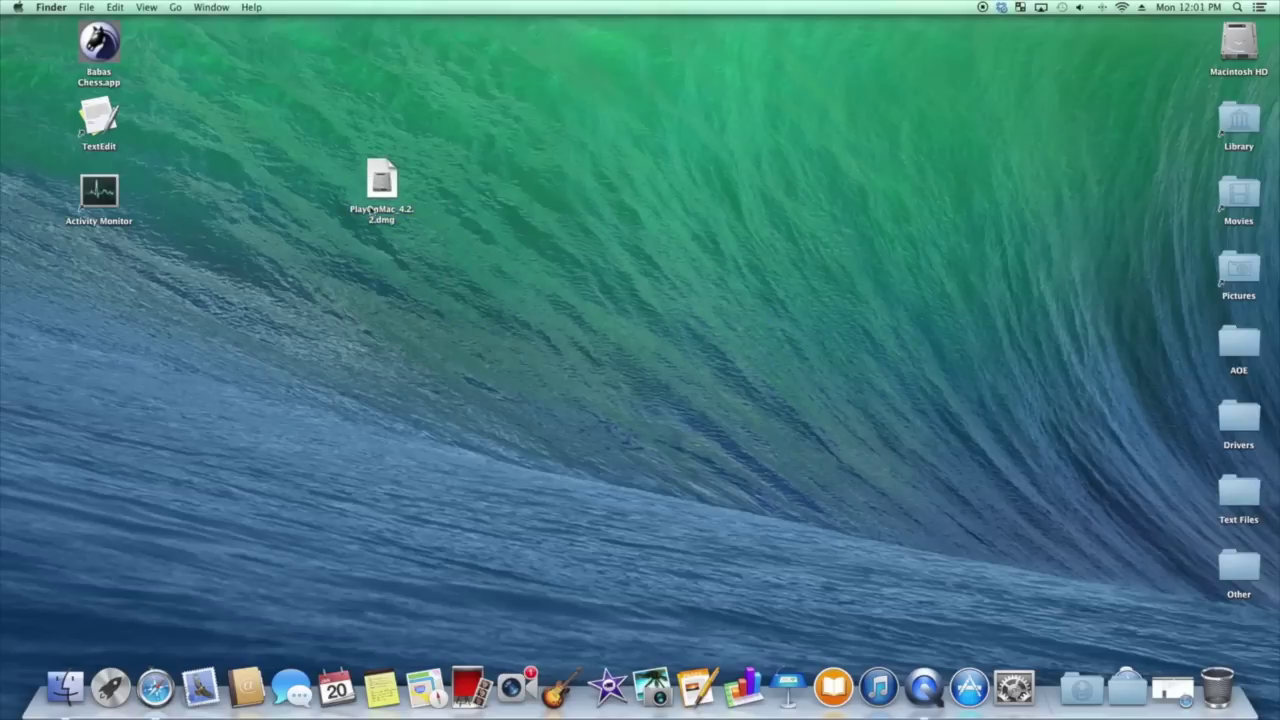
double_click(379, 176)
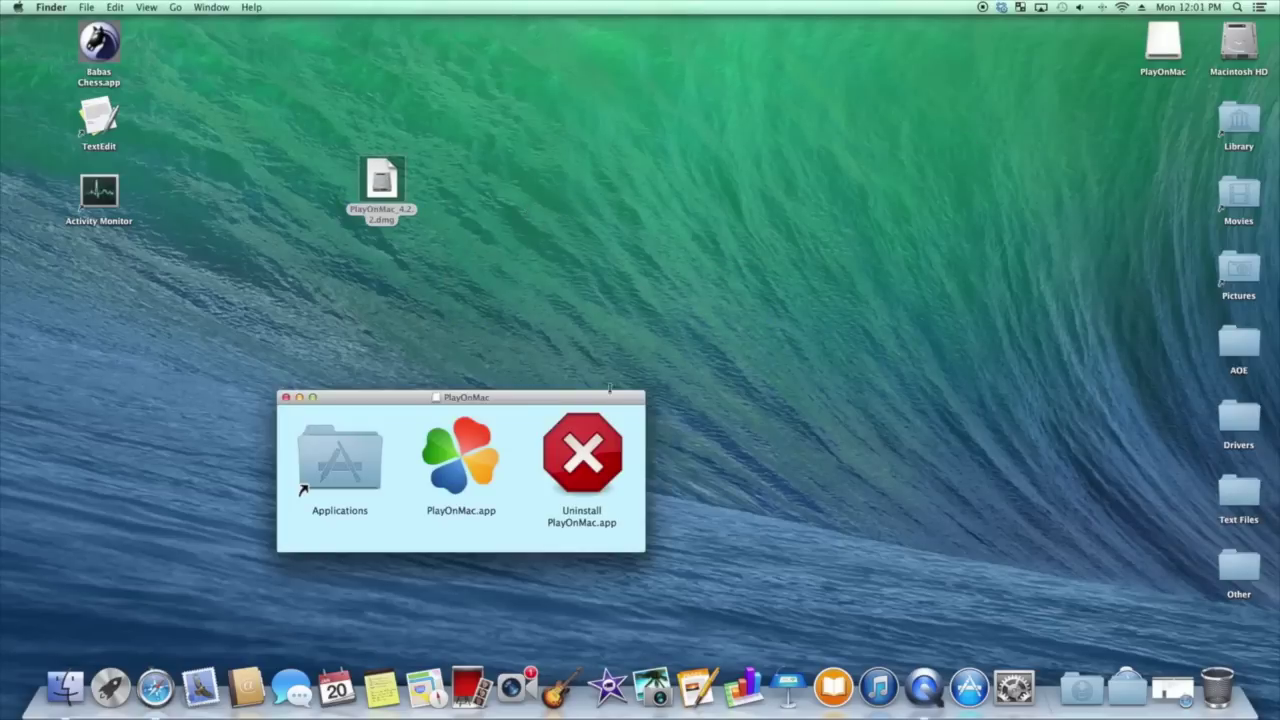
drag(538, 392, 699, 114)
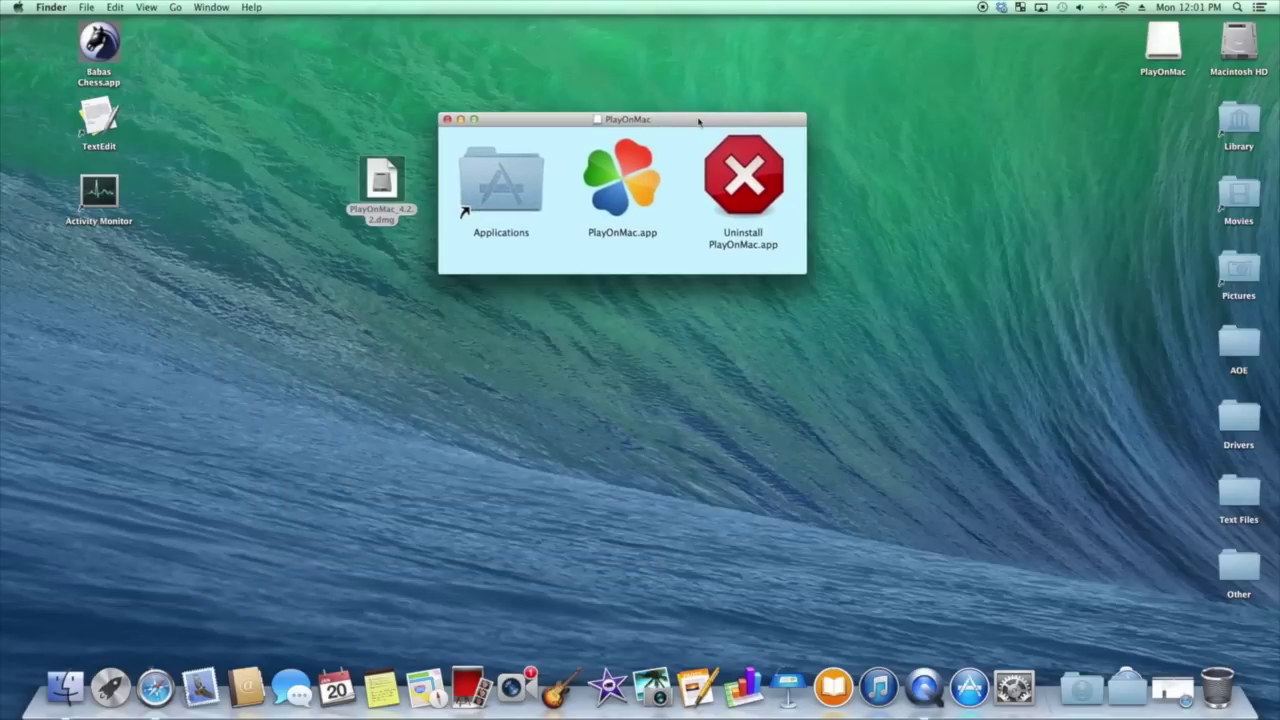
drag(642, 180, 1120, 683)
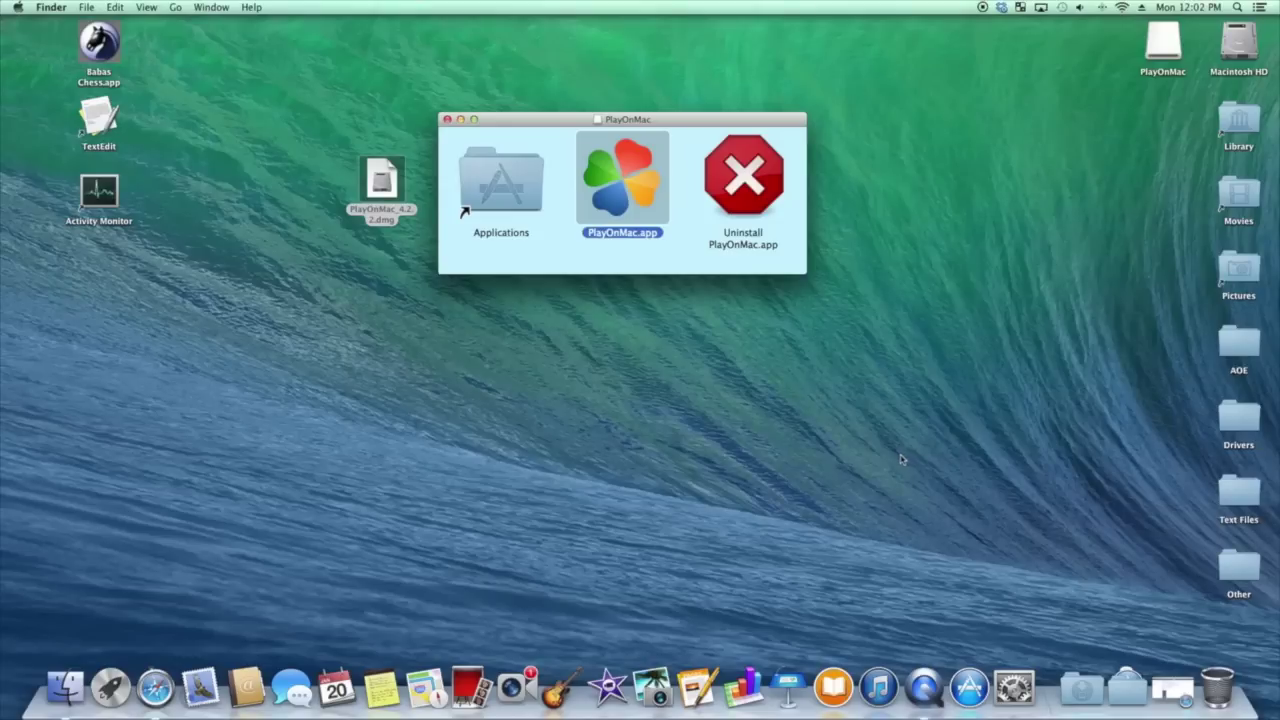
click(447, 119)
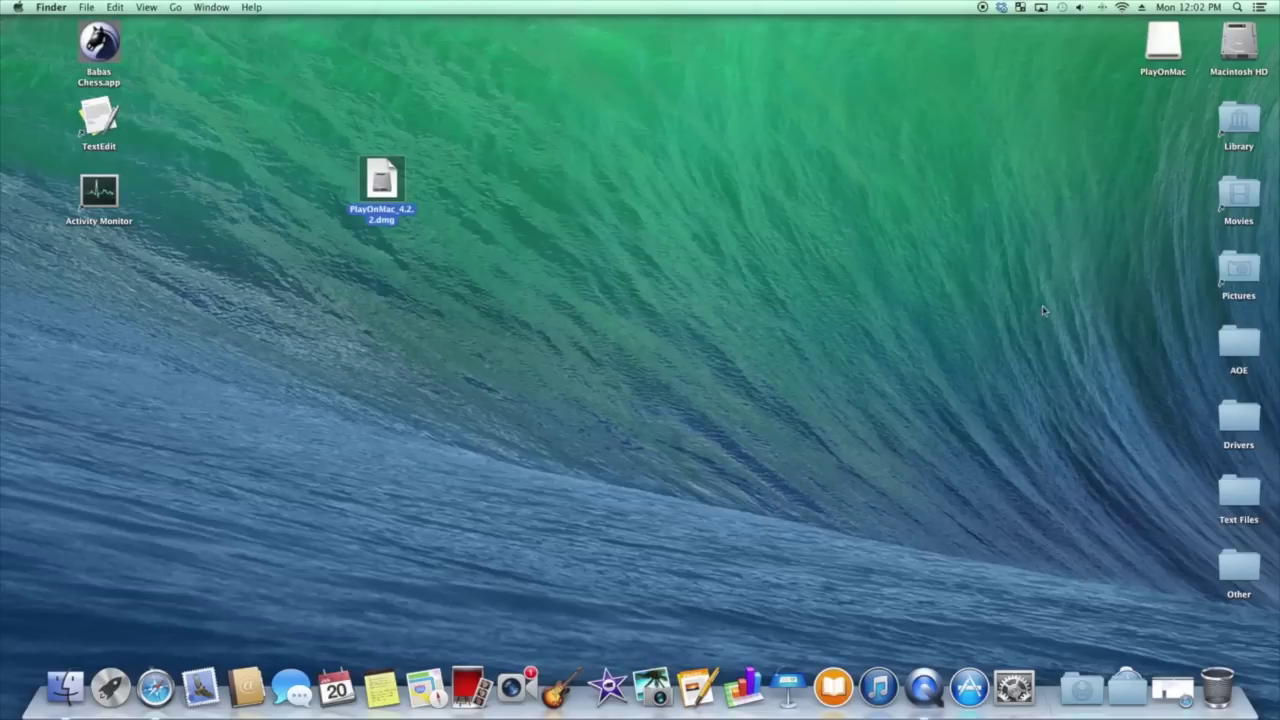
- Eject the PlayOnMac volume, launch PlayOnMac from Launchpad, and confirm the downloaded-app warning
right_click(1152, 56)
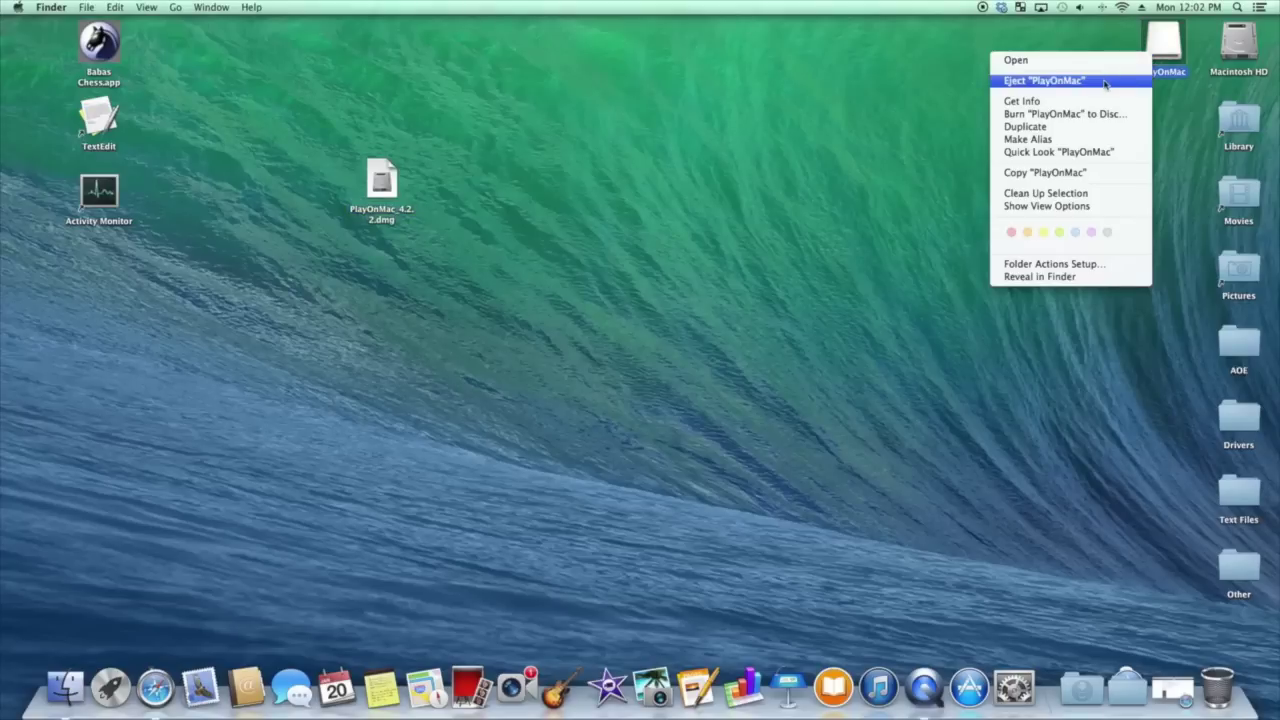
click(1105, 82)
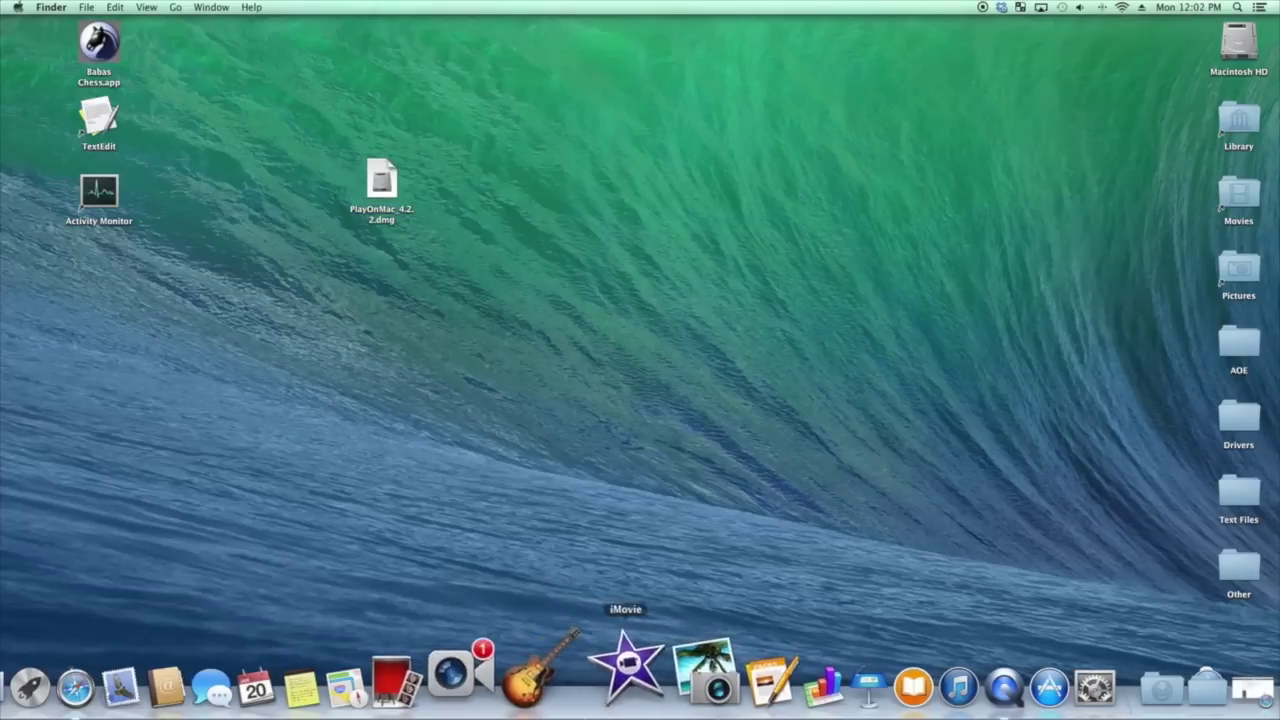
click(108, 672)
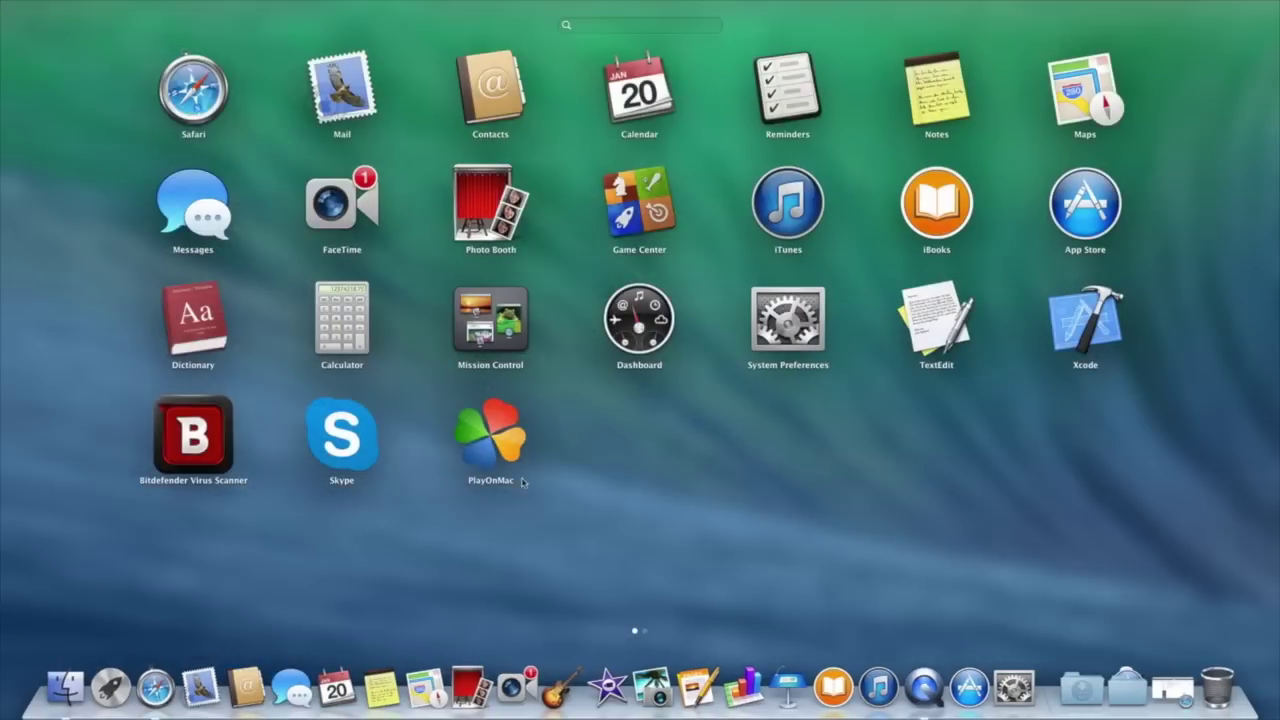
click(492, 440)
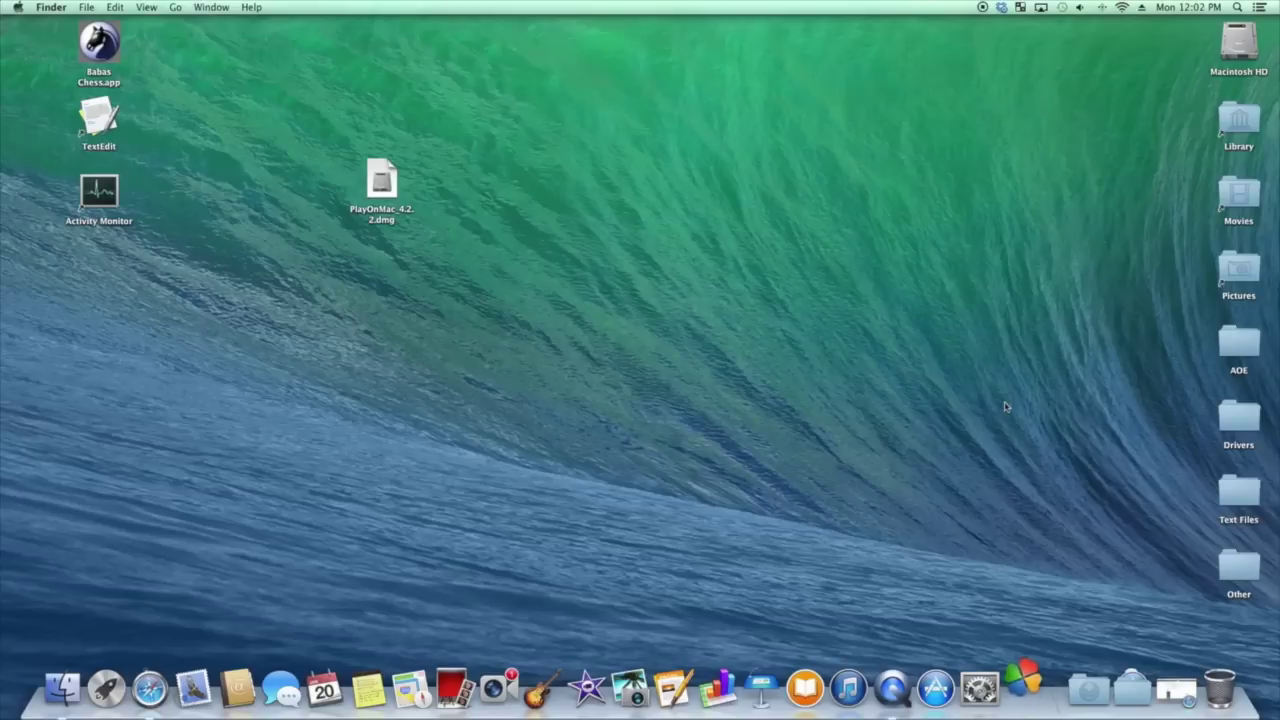
mouse_move(628, 161)
mouse_down()
mouse_move(505, 158)
mouse_move(623, 158)
mouse_up()
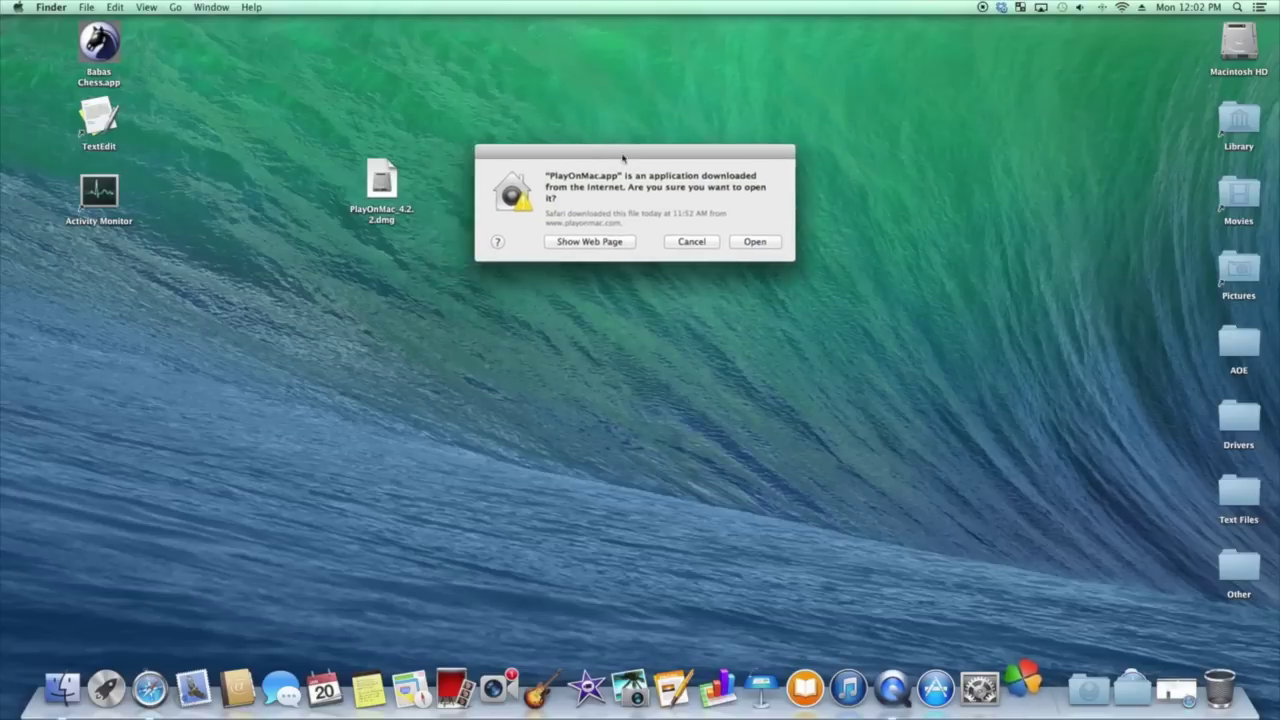
click(766, 249)
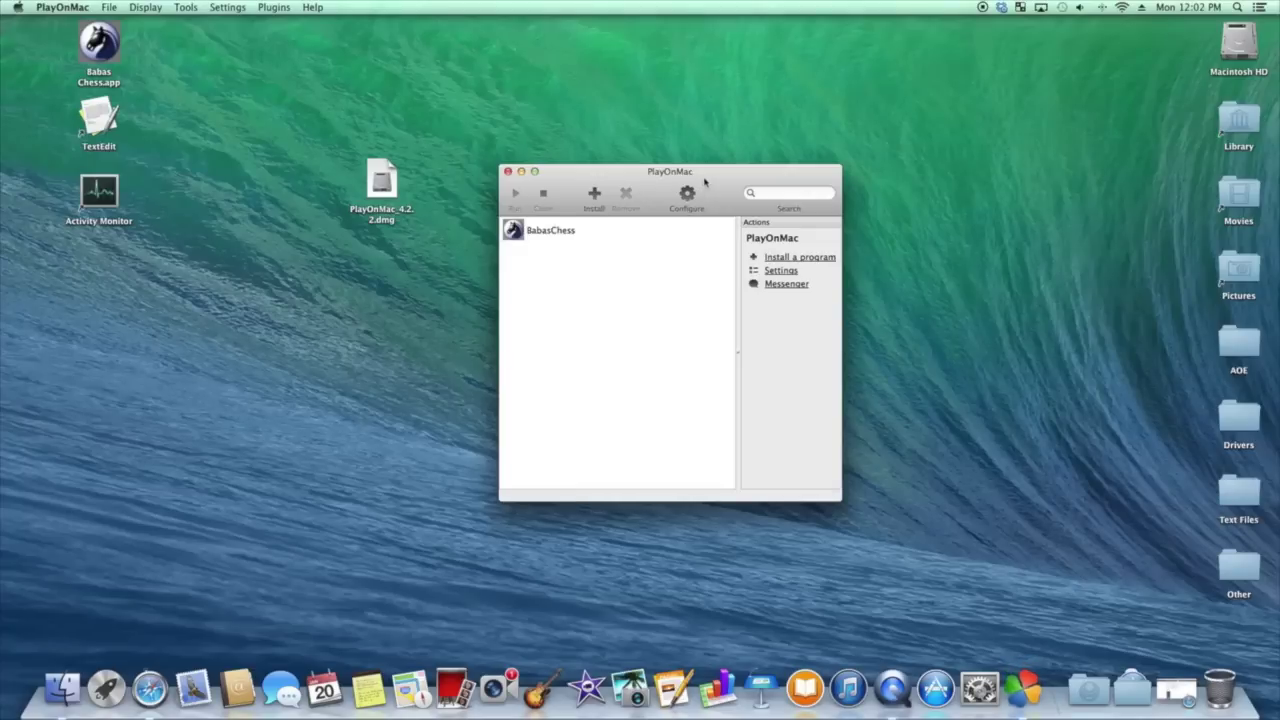
- Move the PlayOnMac main window, which lists BabasChess, into position
drag(709, 180, 717, 169)
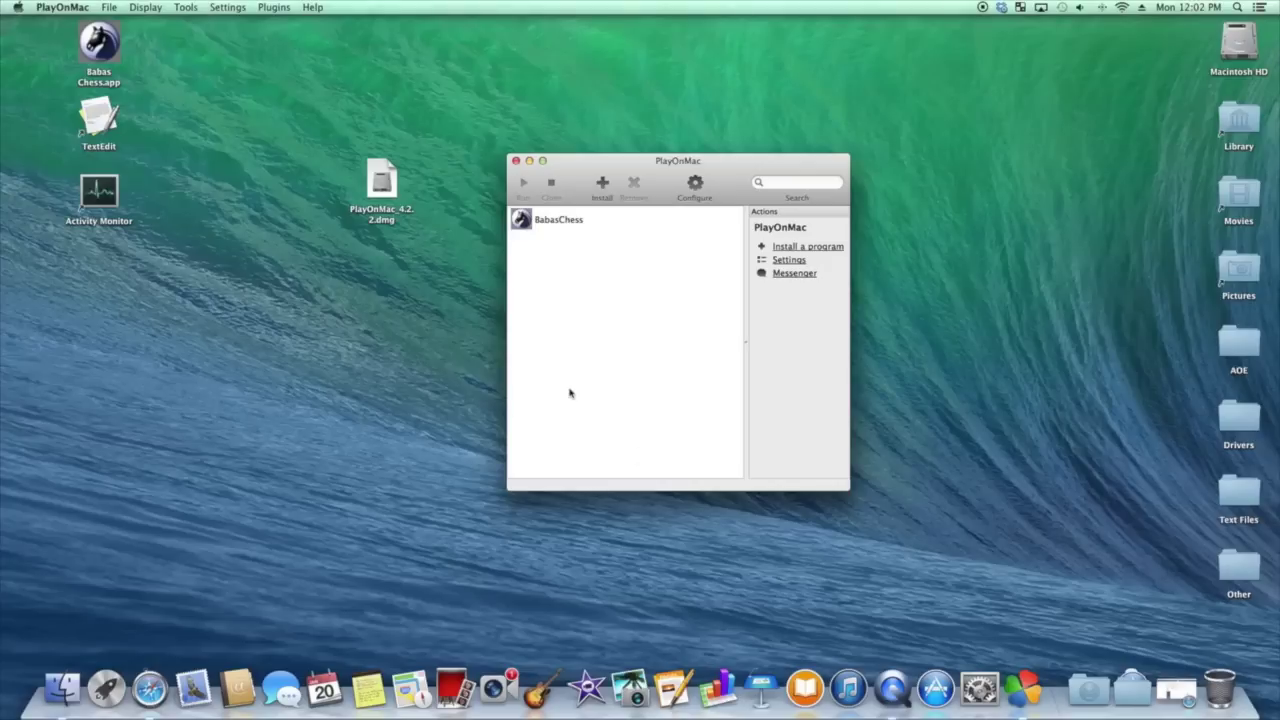
click(105, 682)
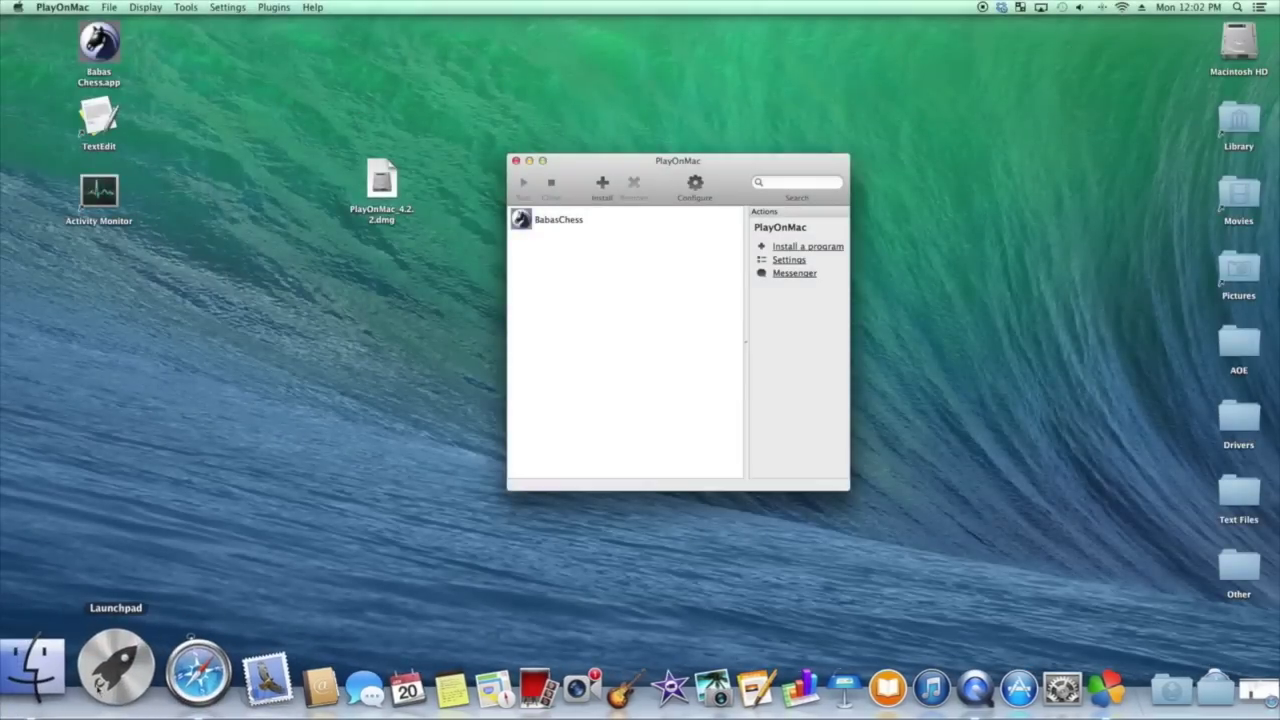
- Look through the Wine apps folder in Launchpad, then return and reposition the PlayOnMac window
click(105, 686)
click(357, 79)
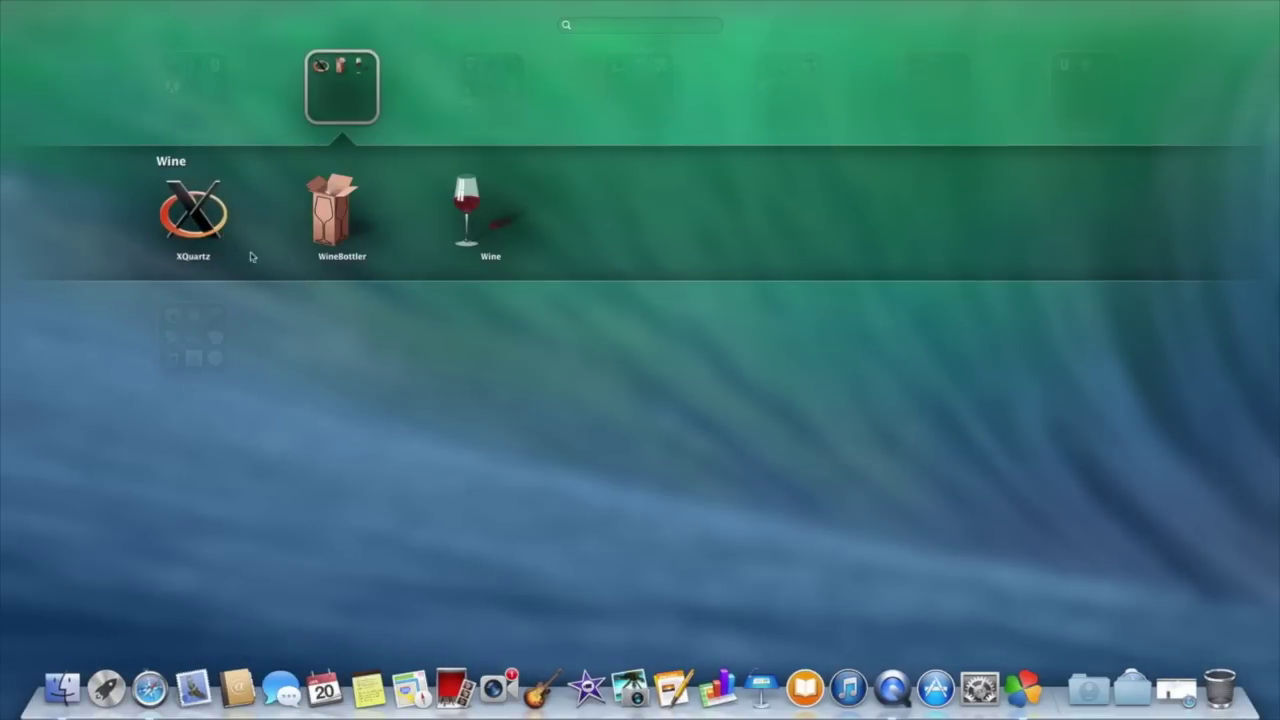
click(483, 348)
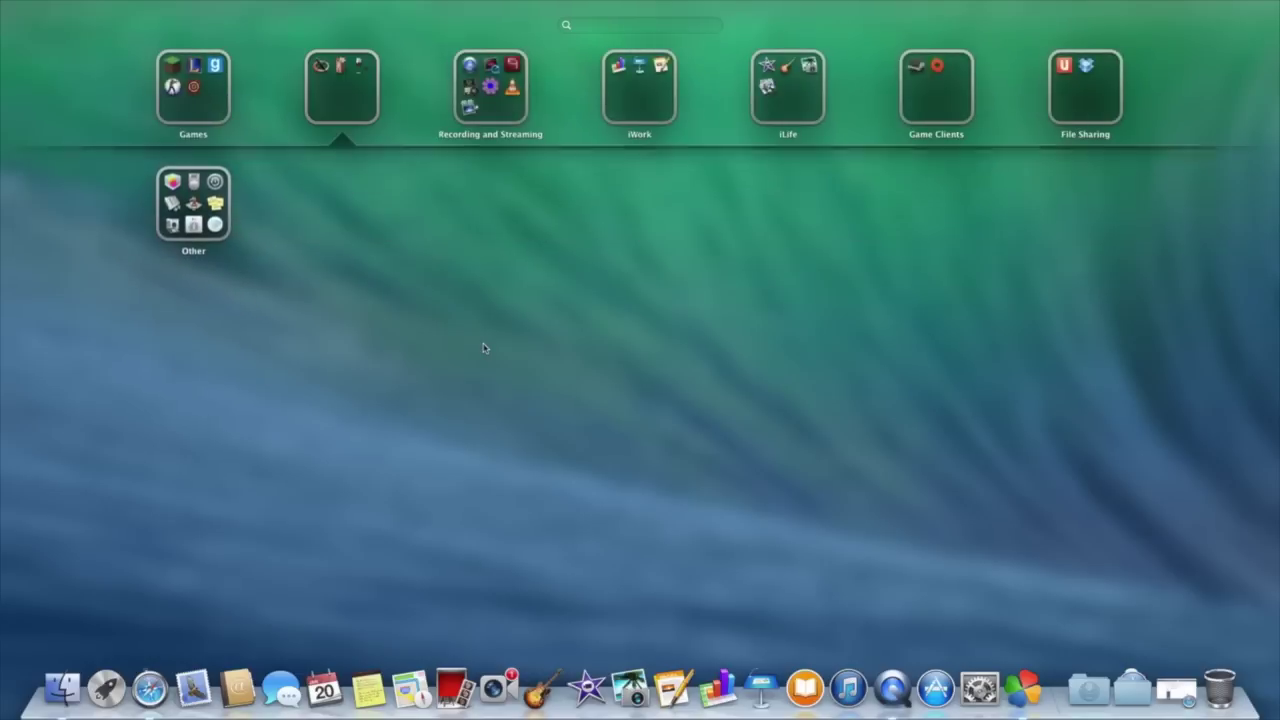
click(105, 672)
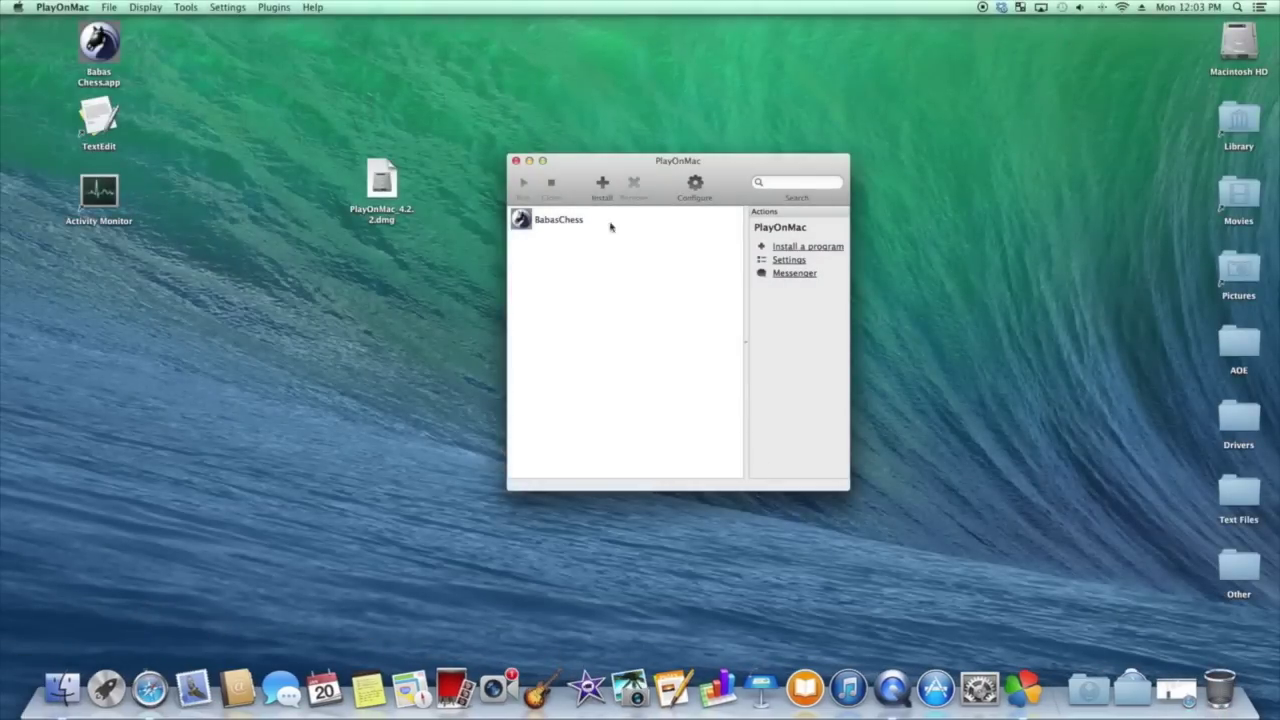
drag(668, 167, 532, 177)
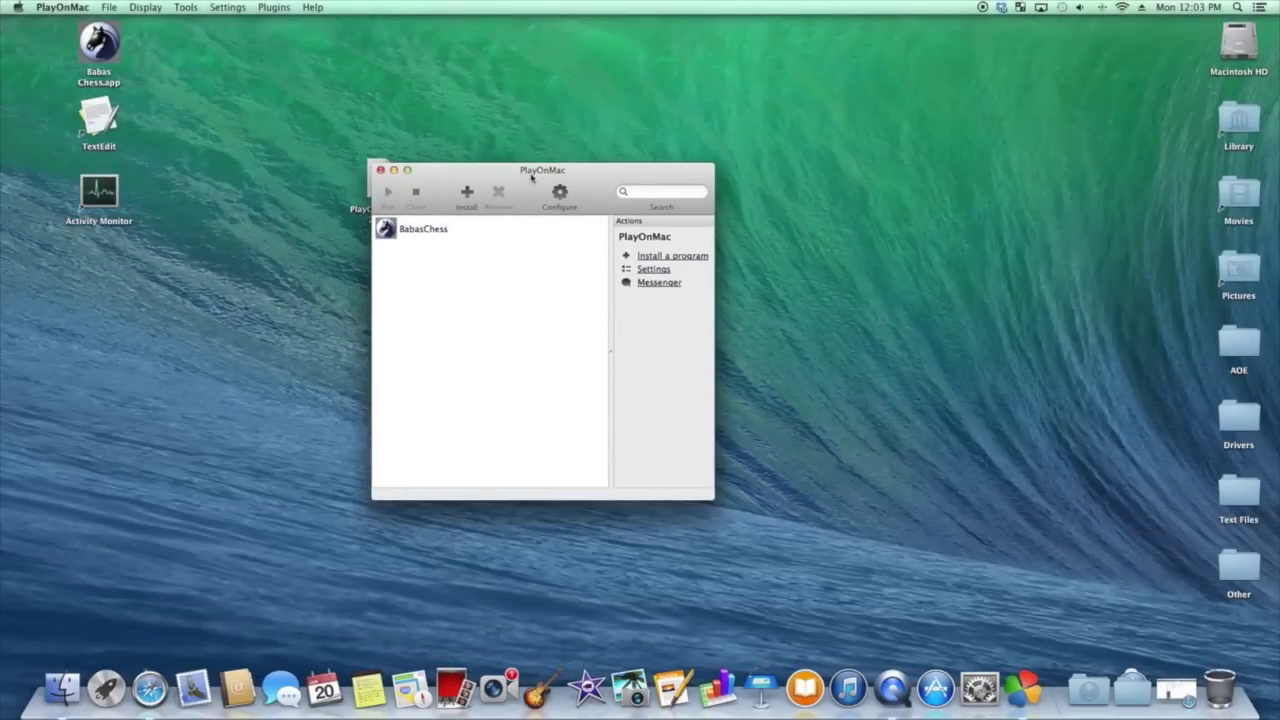
drag(532, 177, 710, 145)
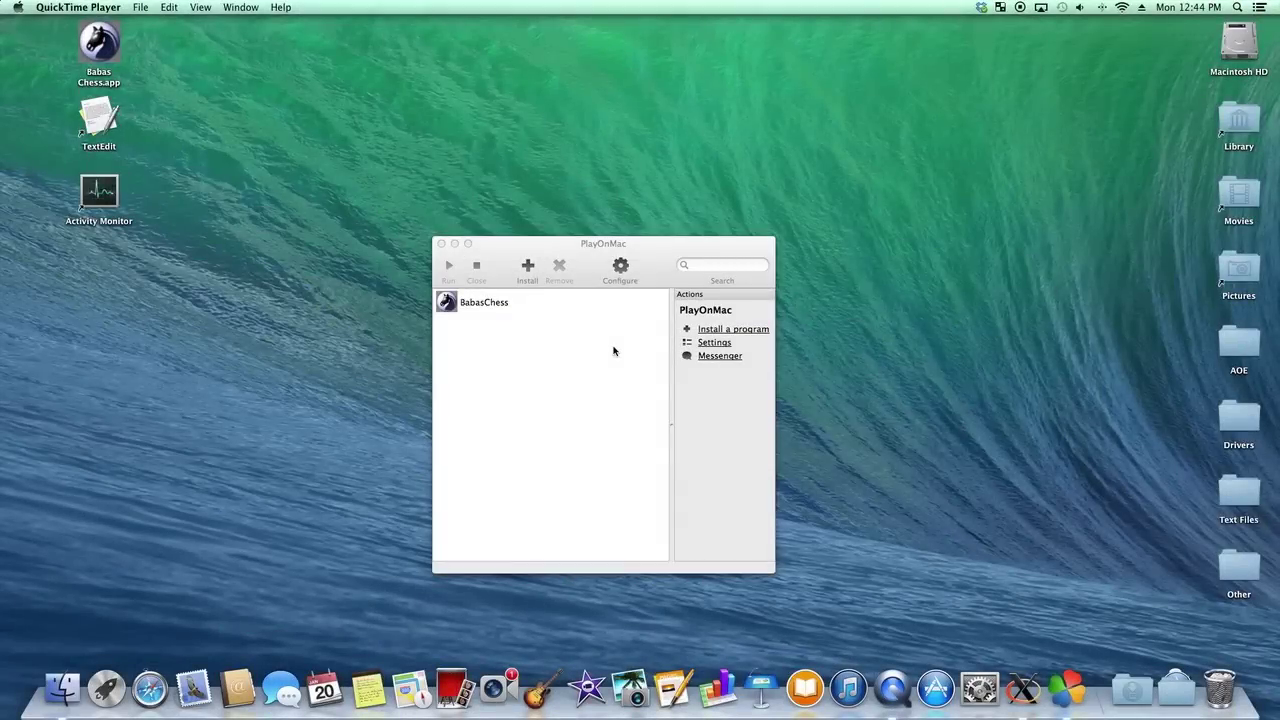
- Choose 'Install a non-listed program' from PlayOnMac's install catalogue
click(530, 270)
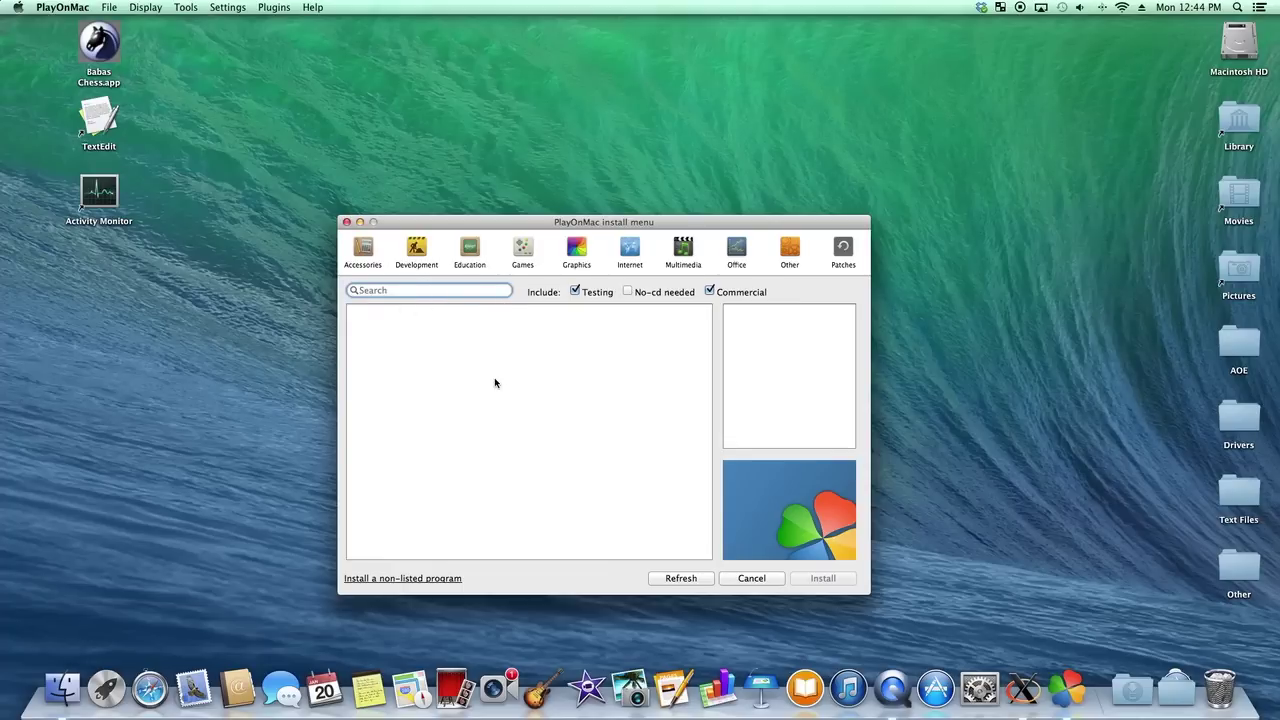
click(435, 580)
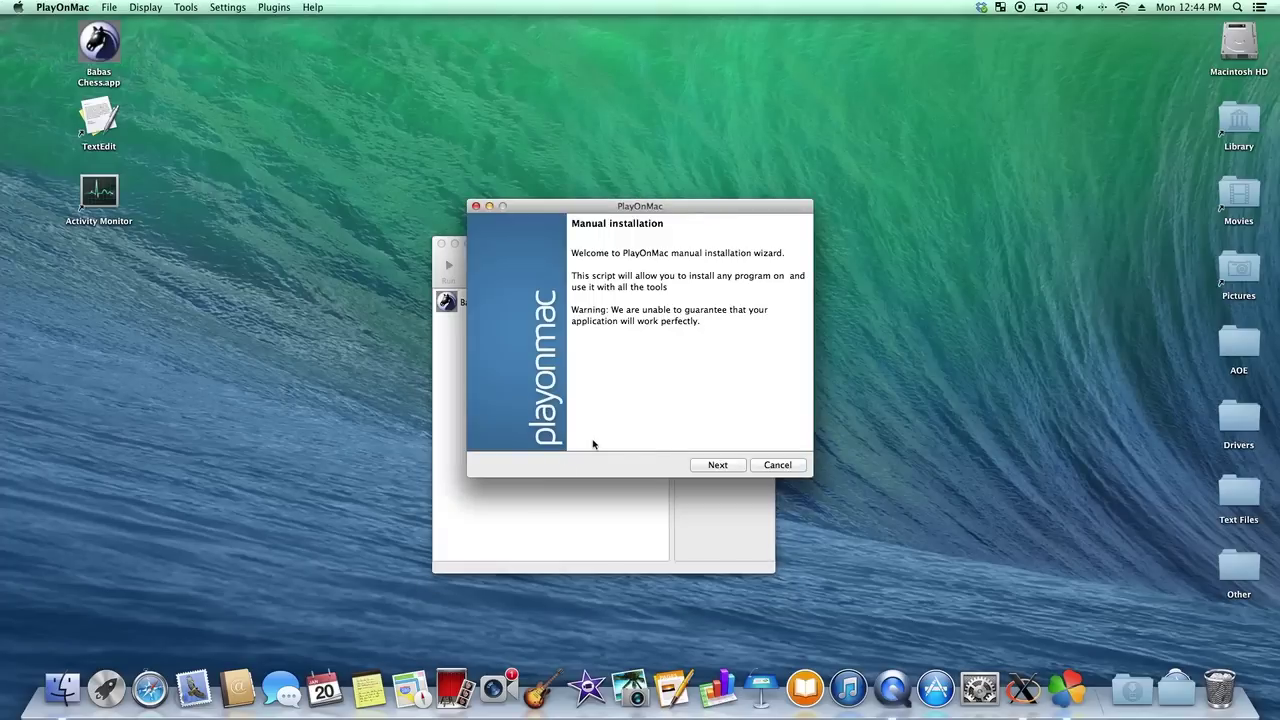
click(714, 469)
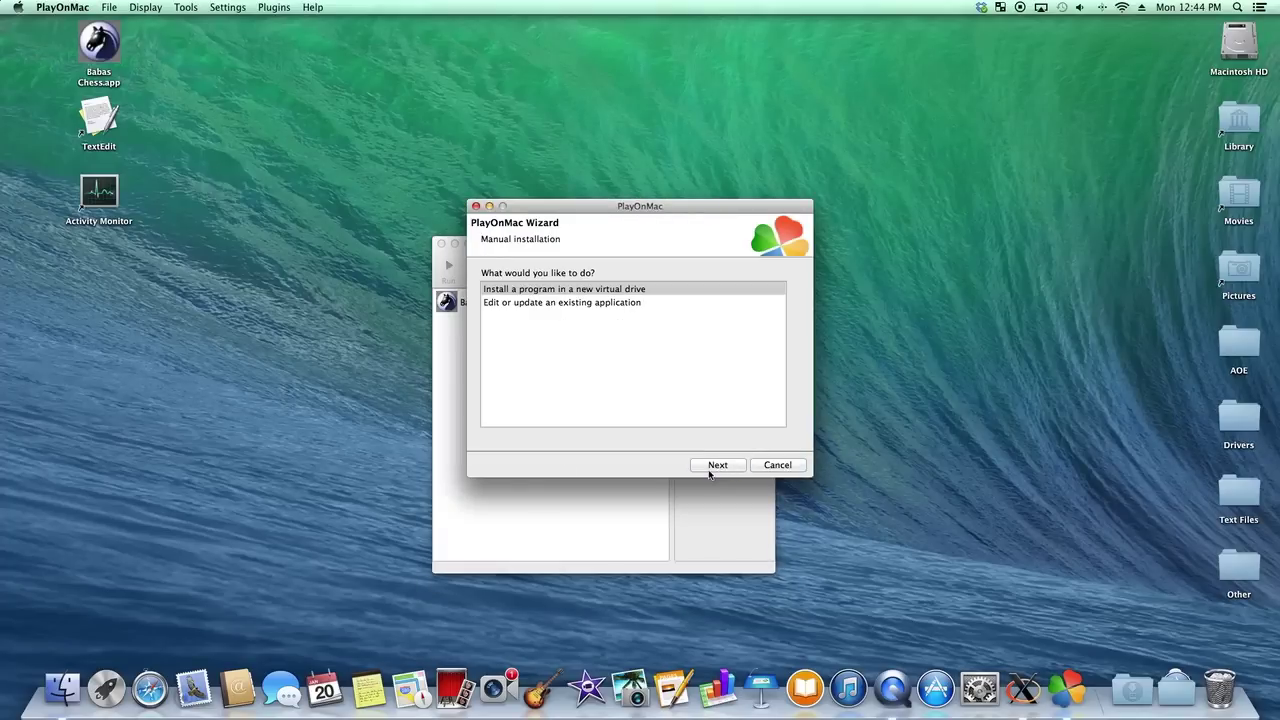
- Create a new virtual drive named 'Test' without extra pre-install options
click(620, 290)
click(710, 467)
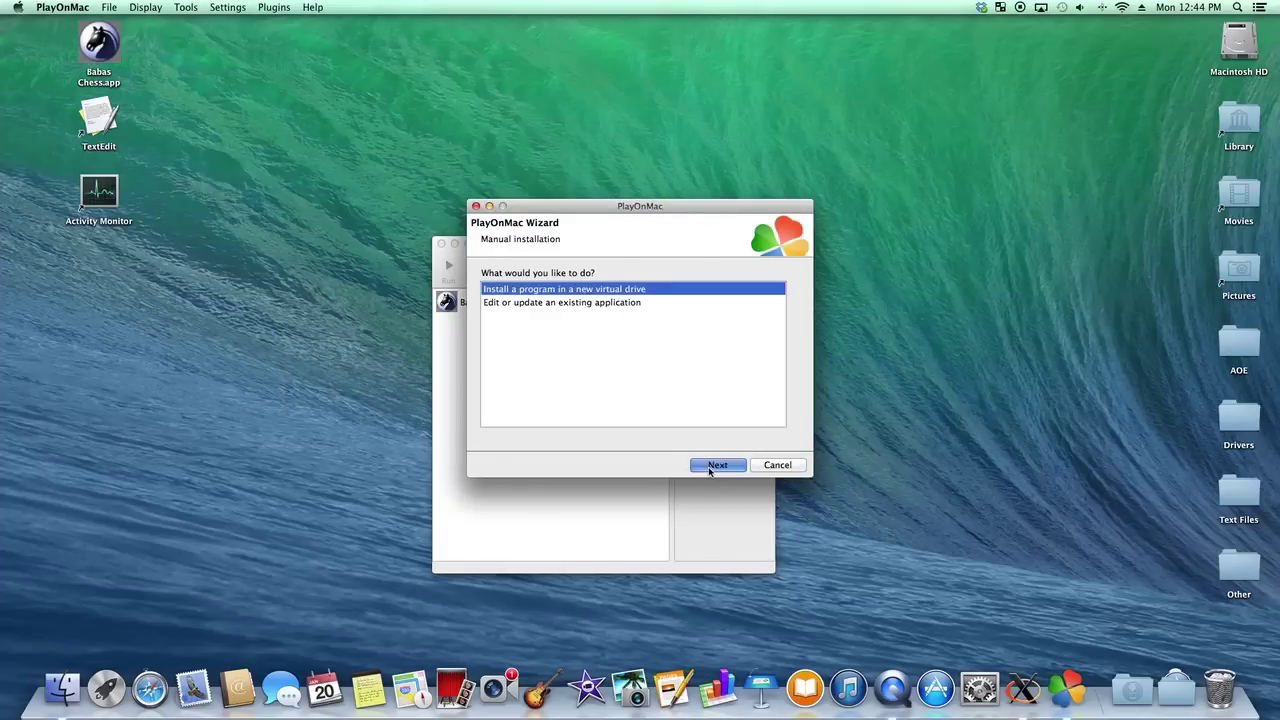
click(574, 298)
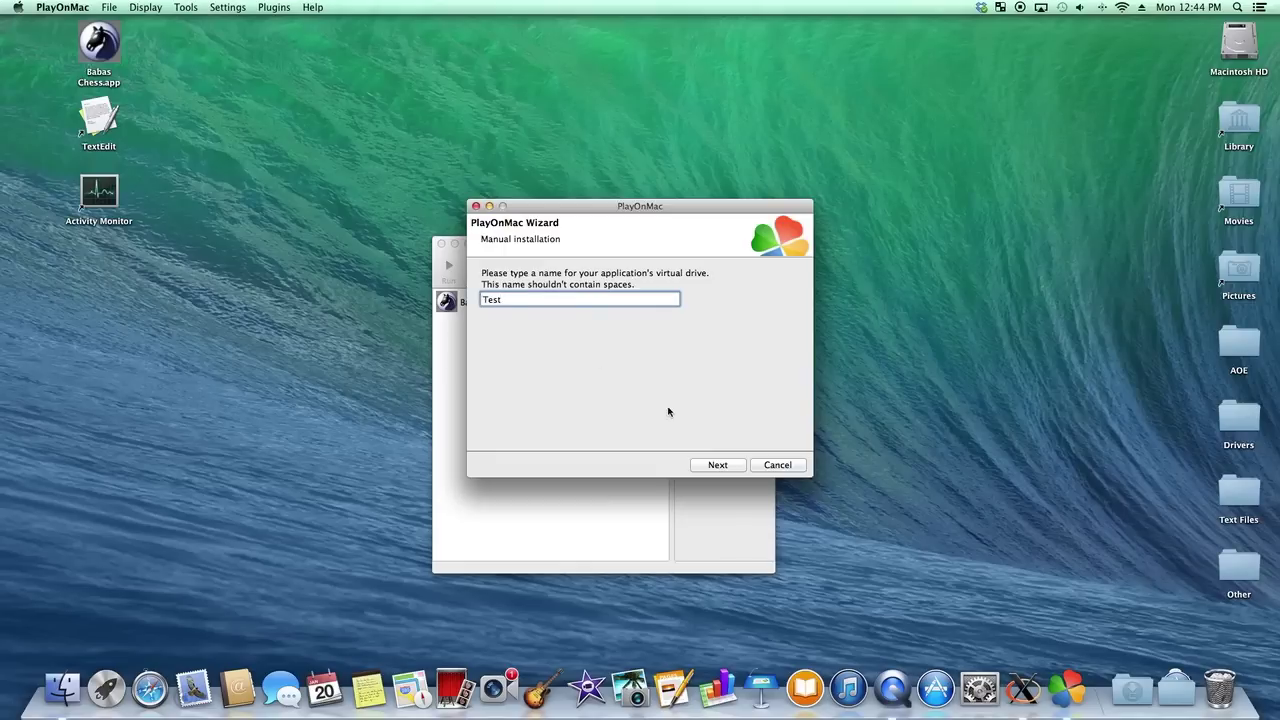
click(716, 466)
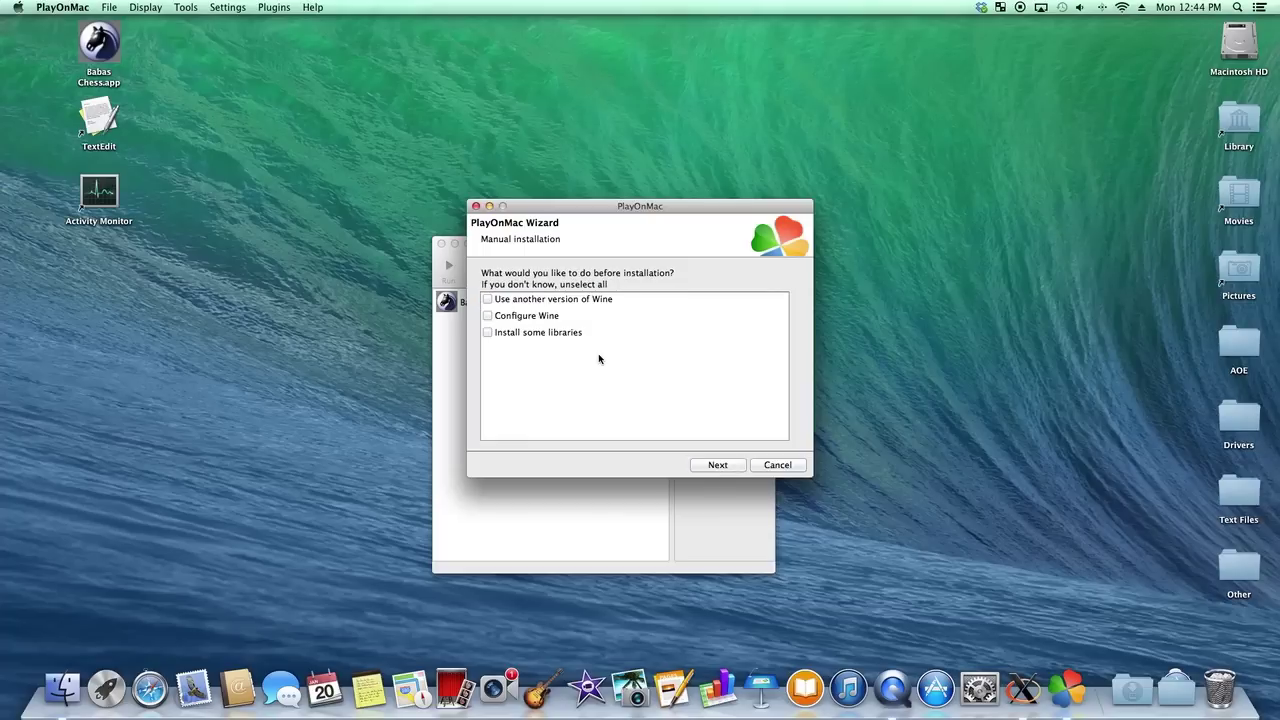
click(718, 466)
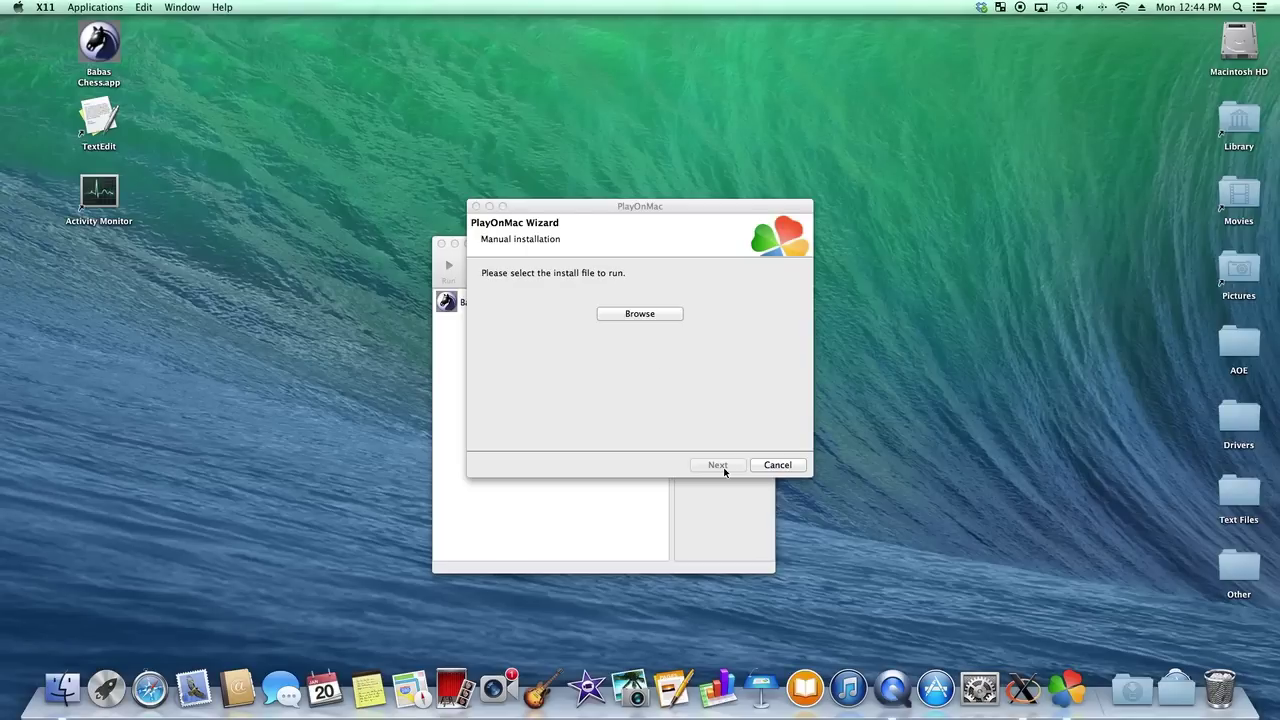
- Pick SetupBabasChess_4_0_XP.exe from Desktop > Other > windows installers > Babas Chess and run it
click(651, 313)
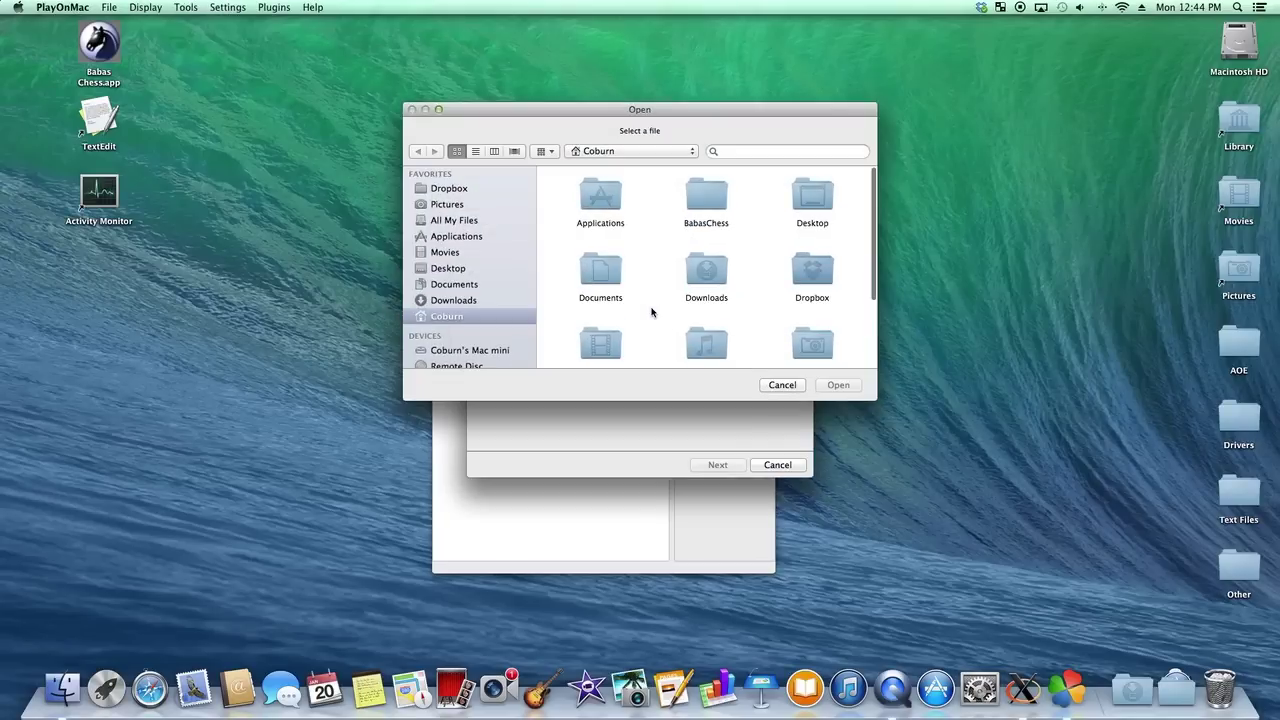
double_click(812, 200)
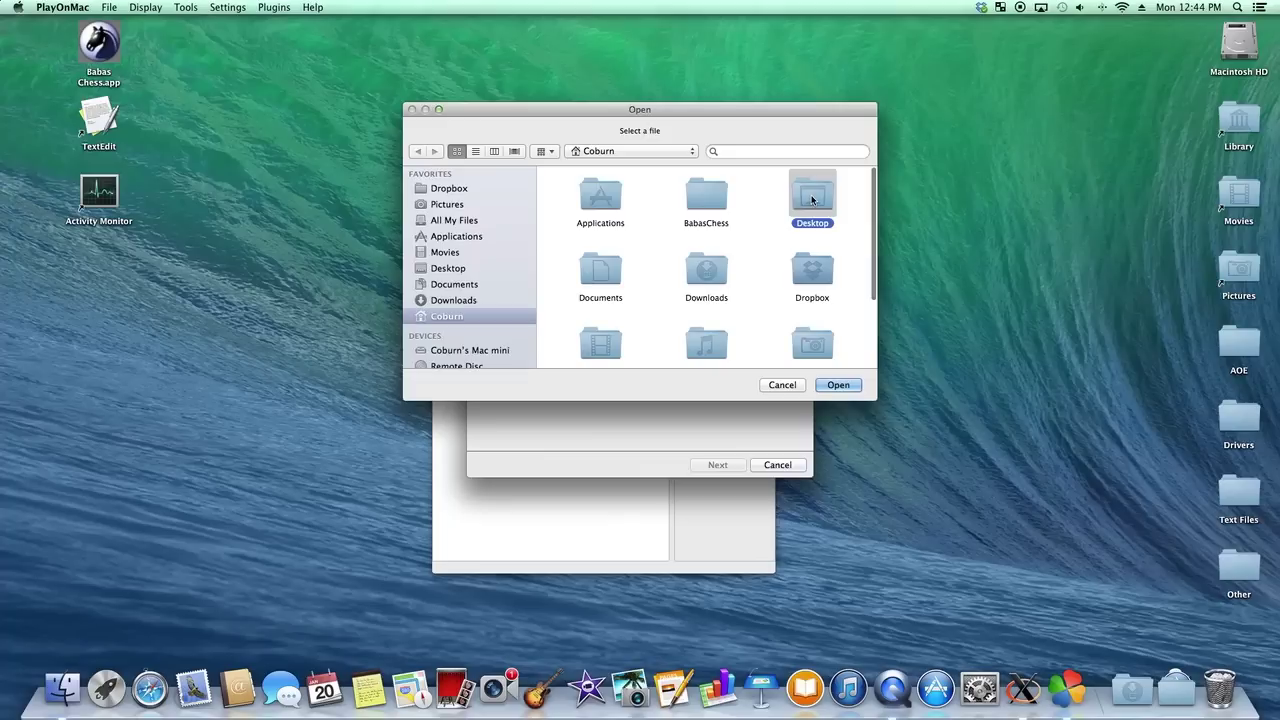
scroll(712, 300, down, 1)
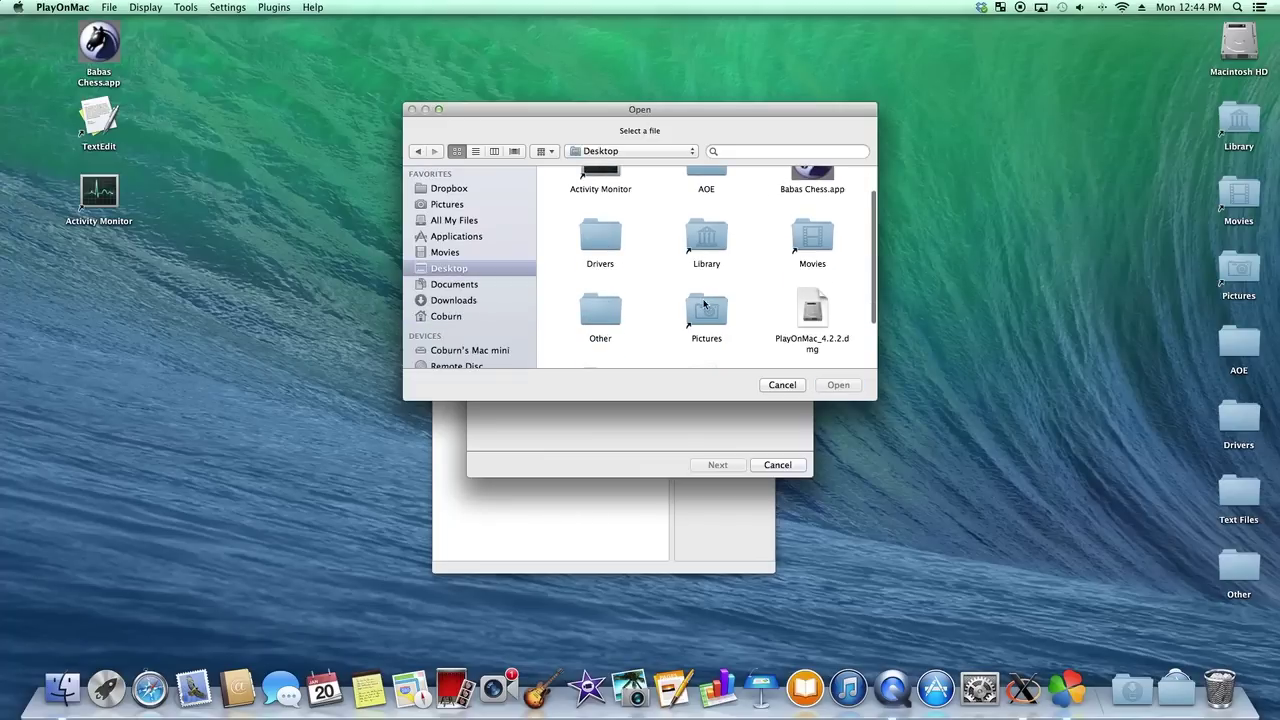
double_click(620, 332)
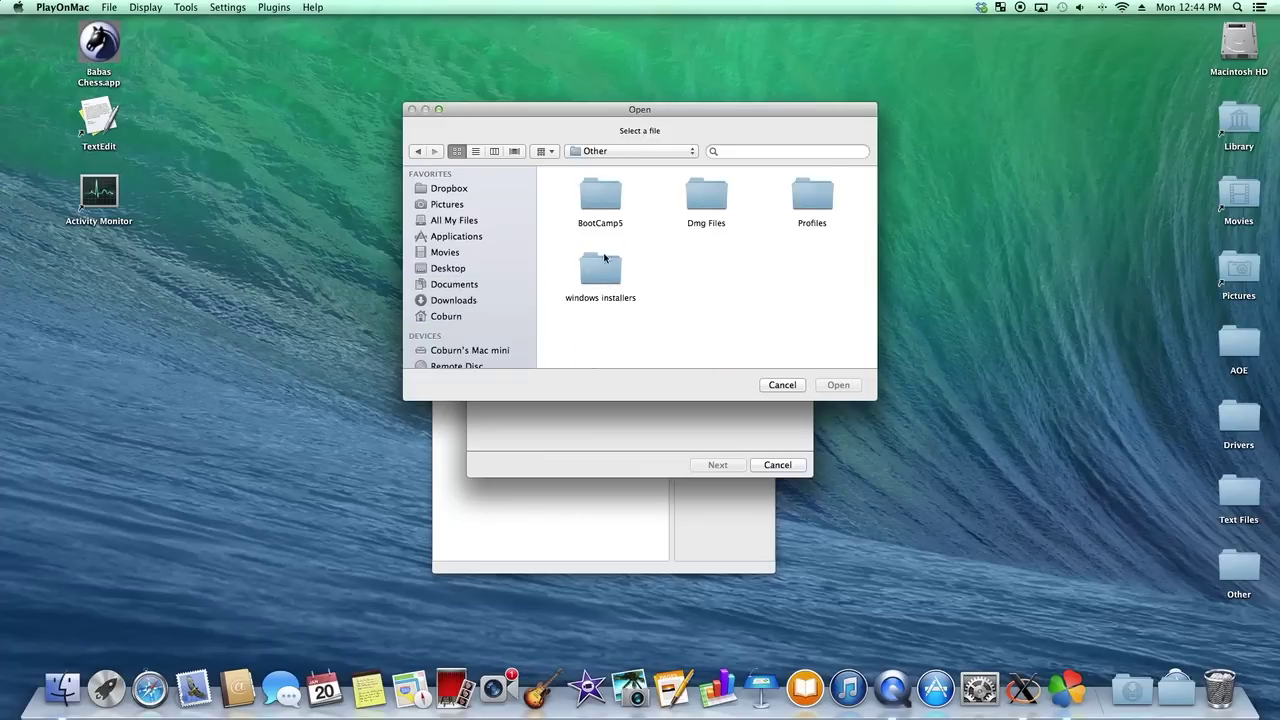
double_click(604, 266)
click(603, 197)
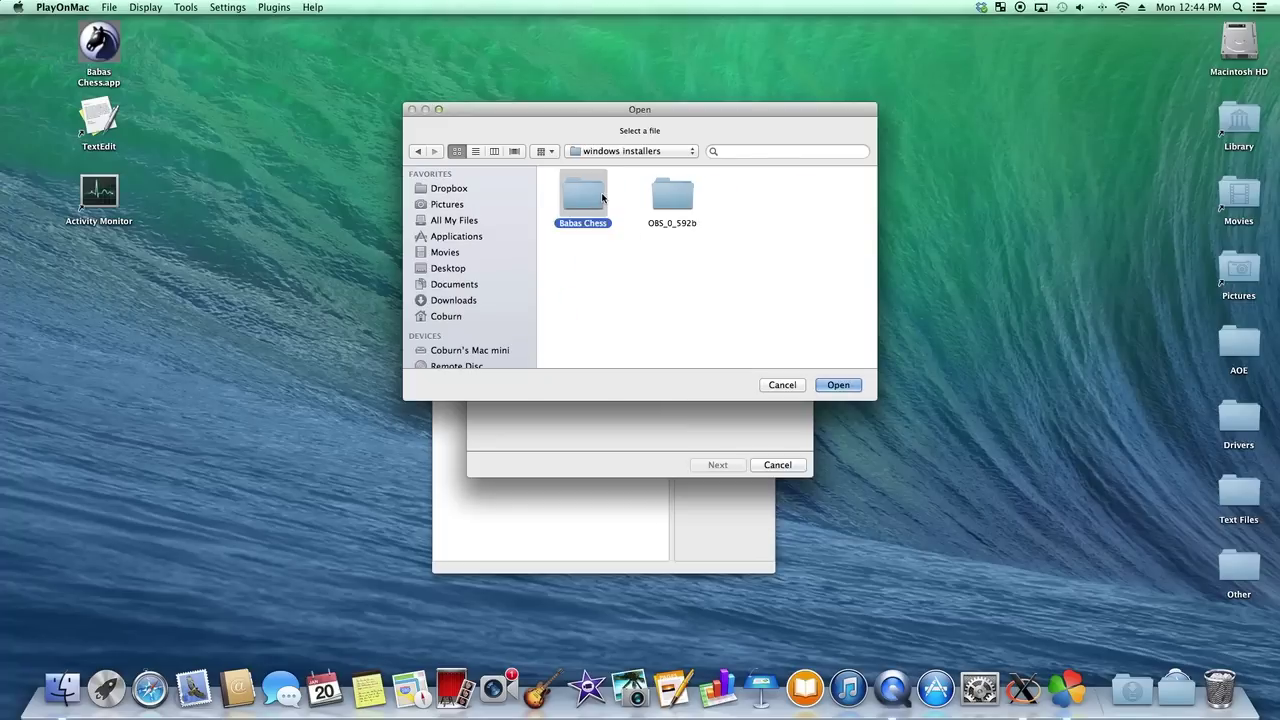
double_click(602, 197)
click(600, 210)
key(Return)
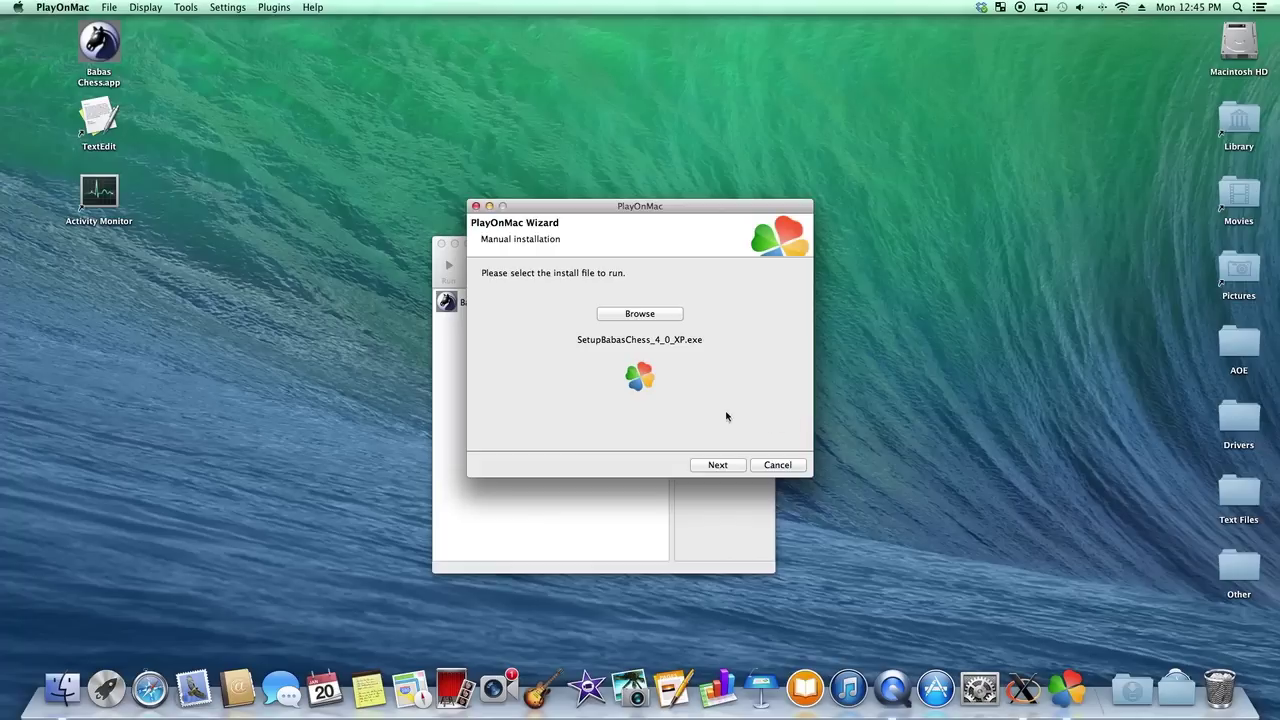
click(721, 464)
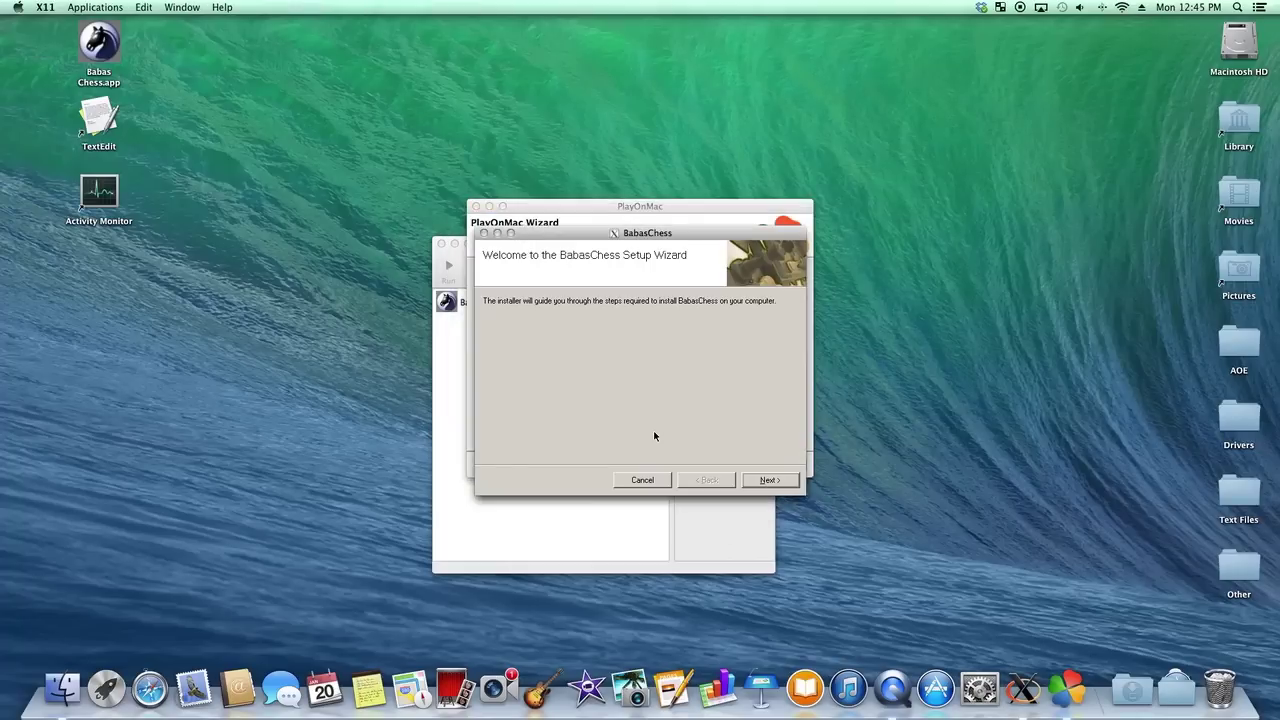
- Accept the licence and finish the BabasChess installer, then select BabasChess.exe for the shortcut
click(769, 481)
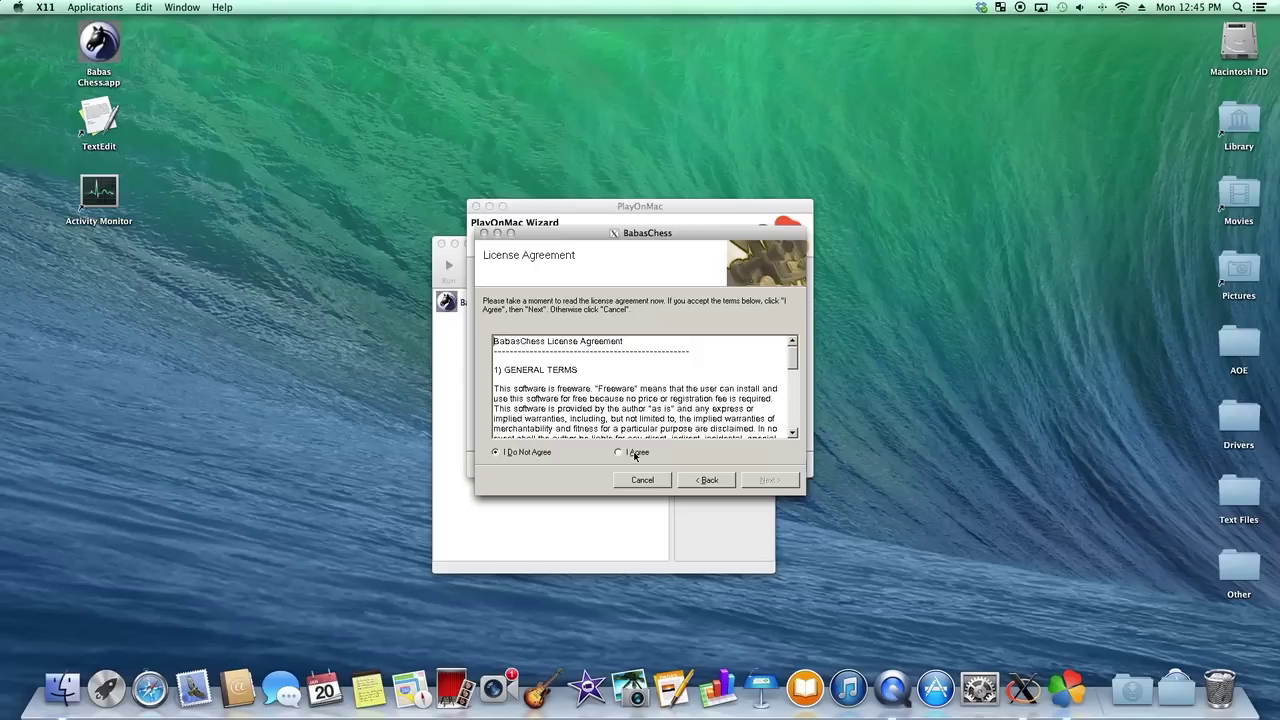
click(757, 481)
click(778, 484)
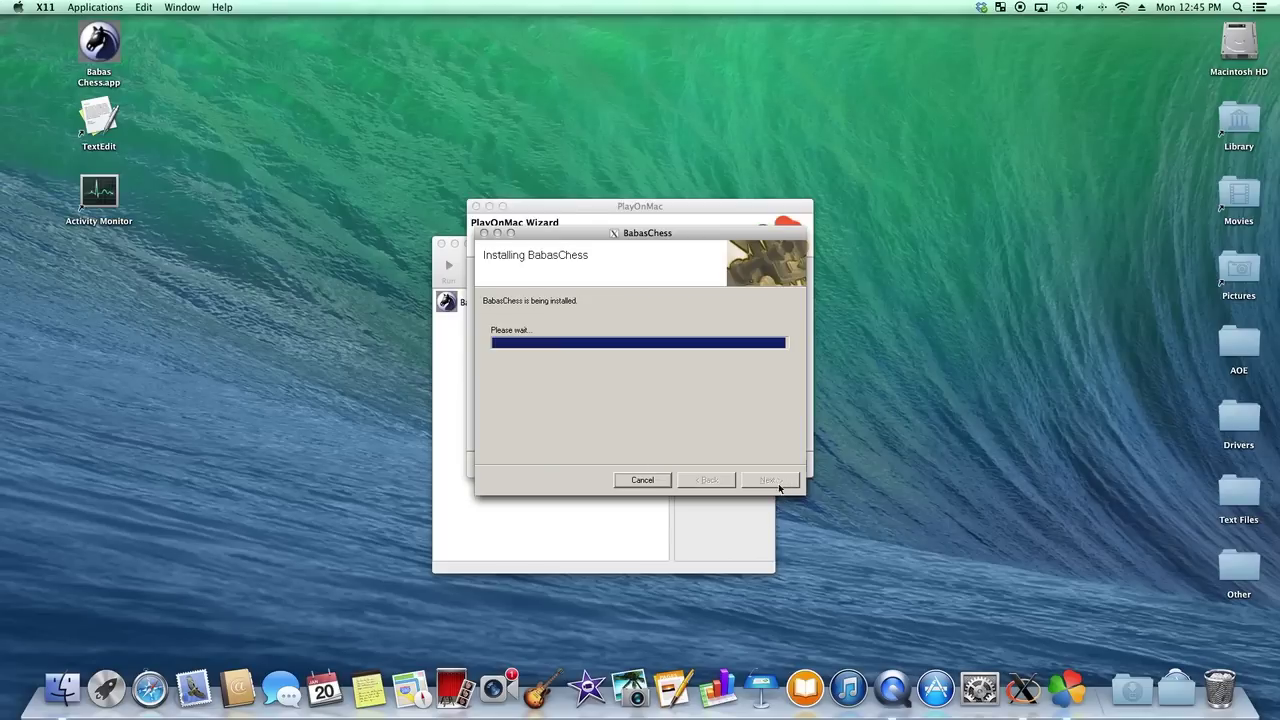
click(772, 482)
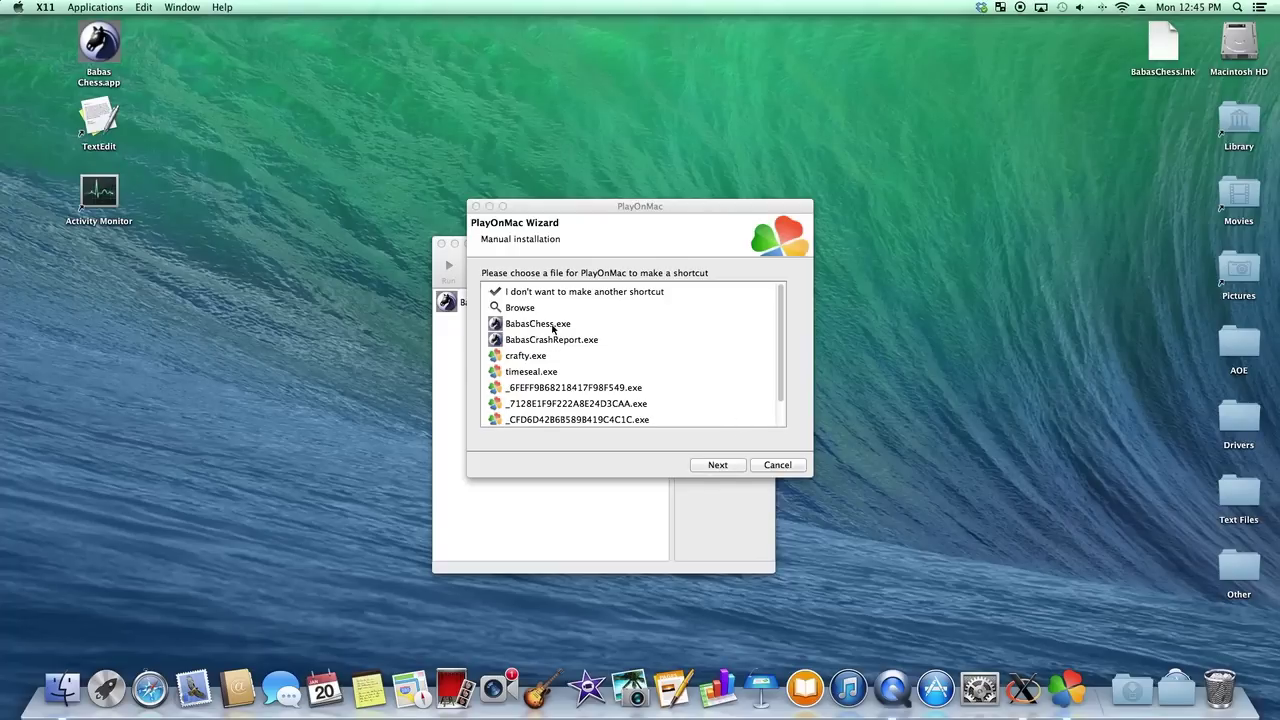
click(552, 326)
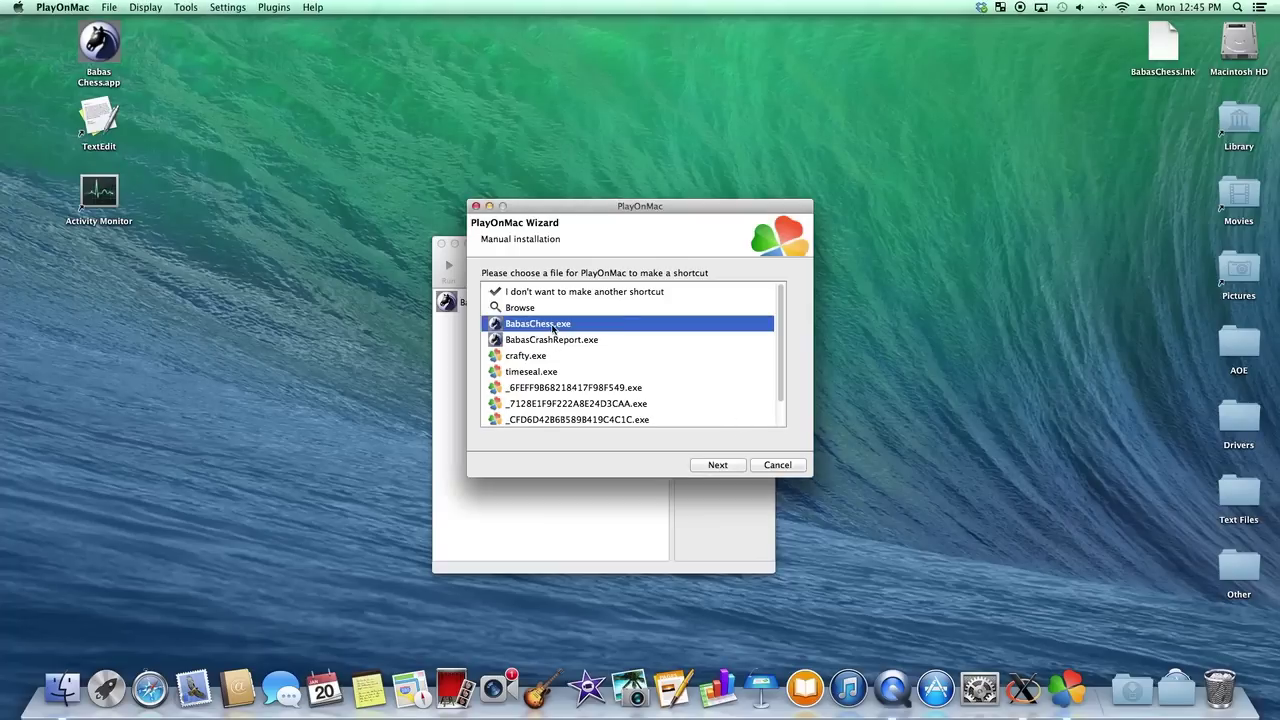
- Name the BabasChess.exe shortcut 'a' and finish without making another shortcut
click(718, 466)
double_click(576, 288)
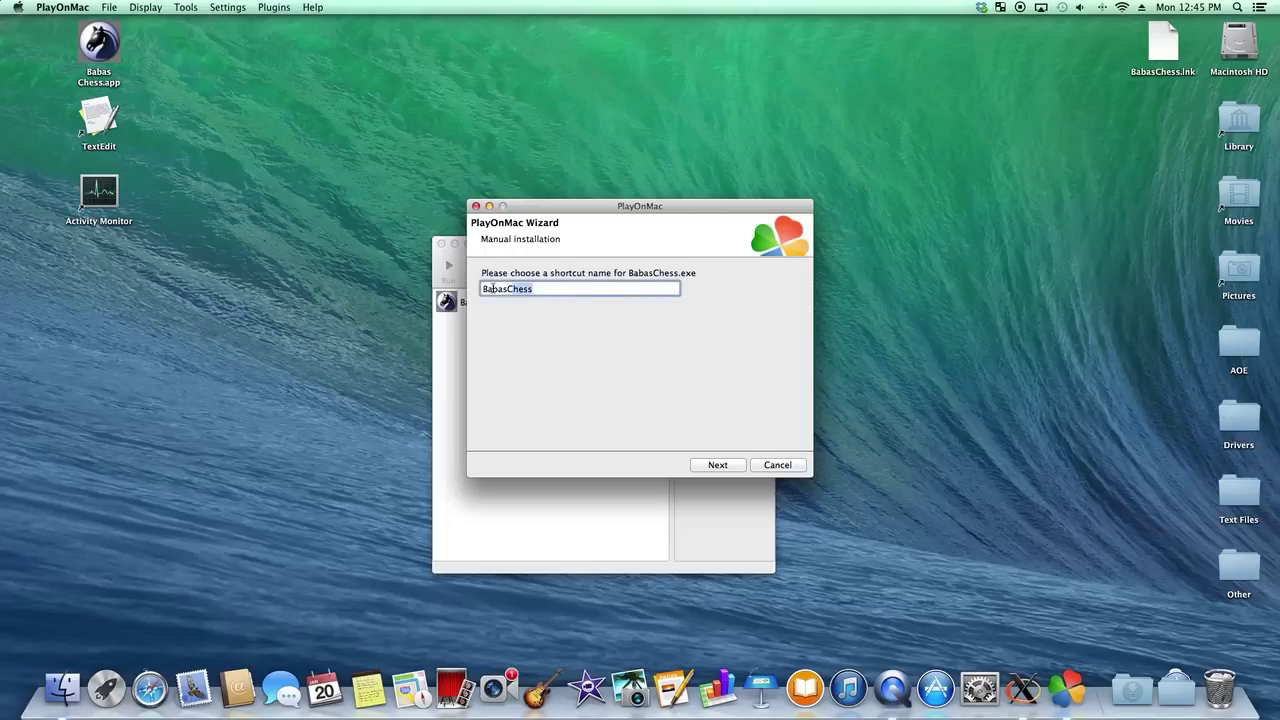
text(a)
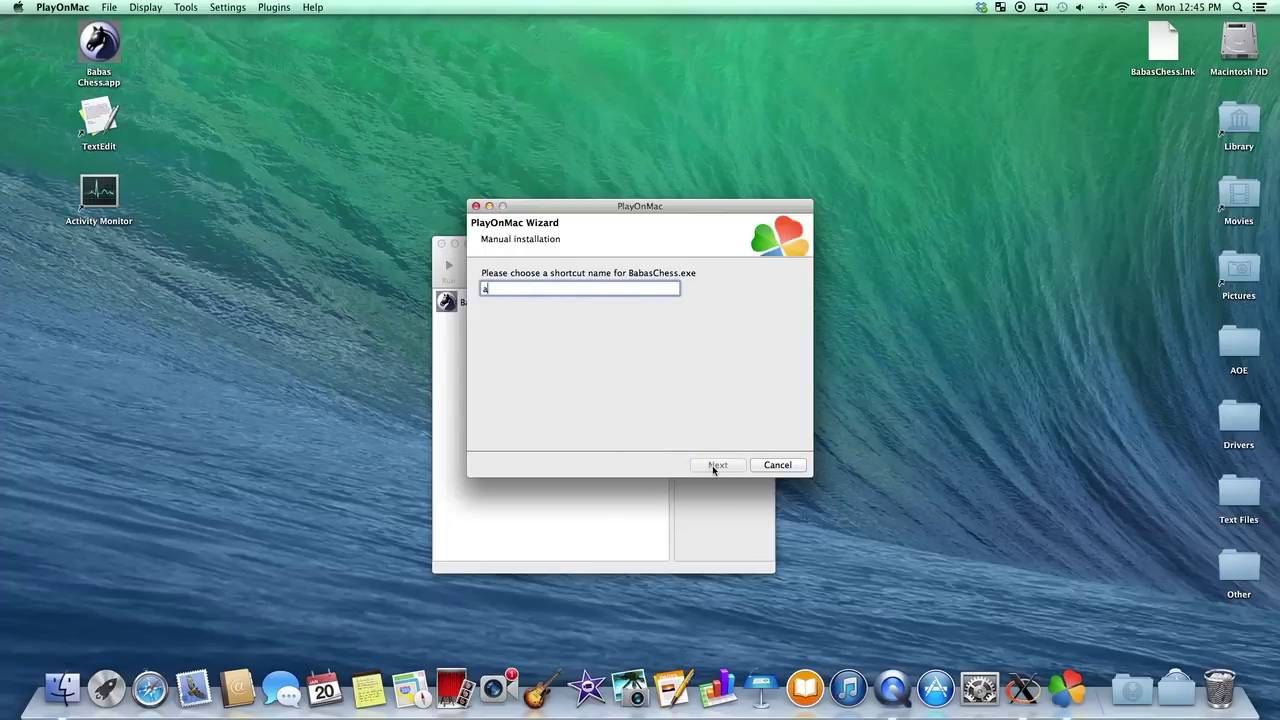
click(715, 465)
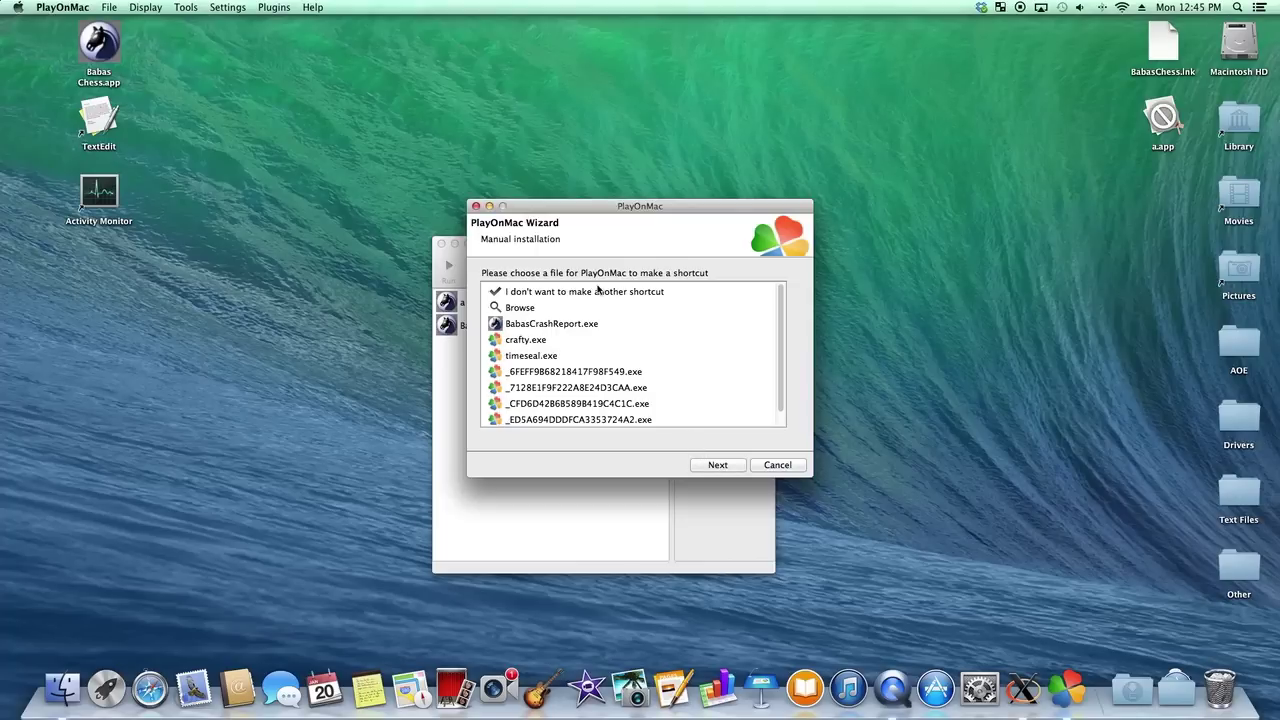
click(596, 295)
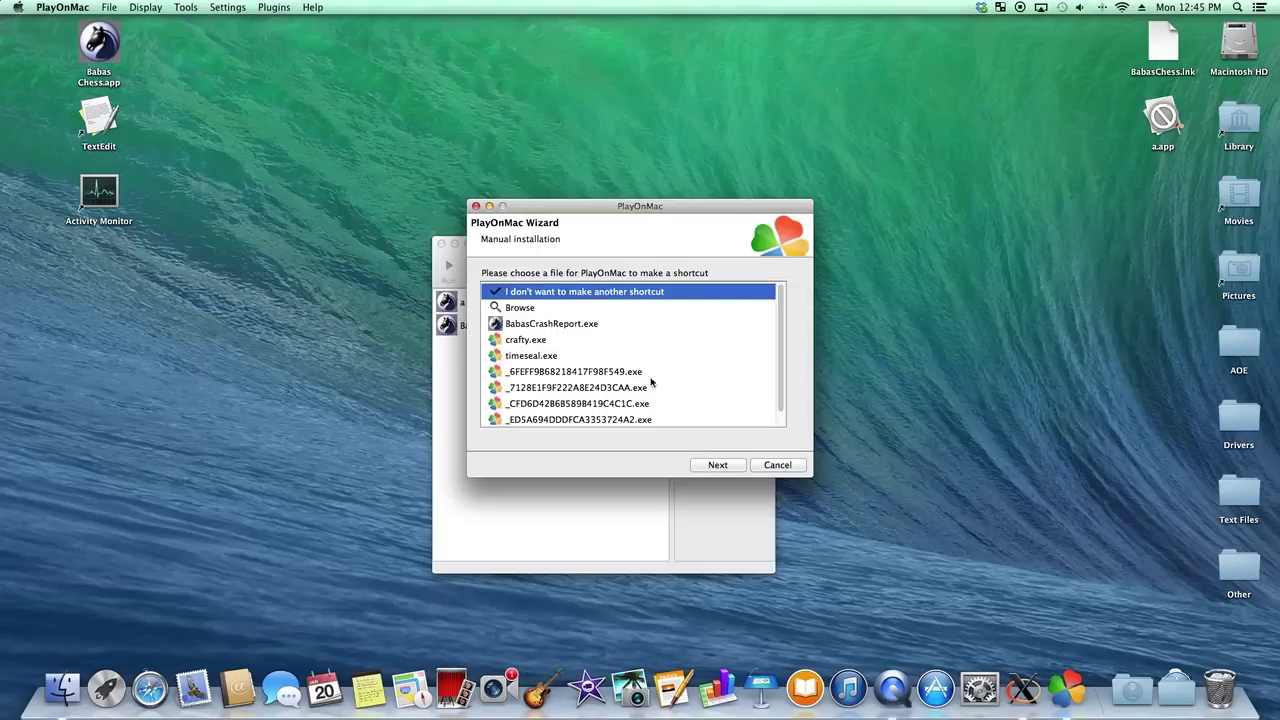
click(716, 465)
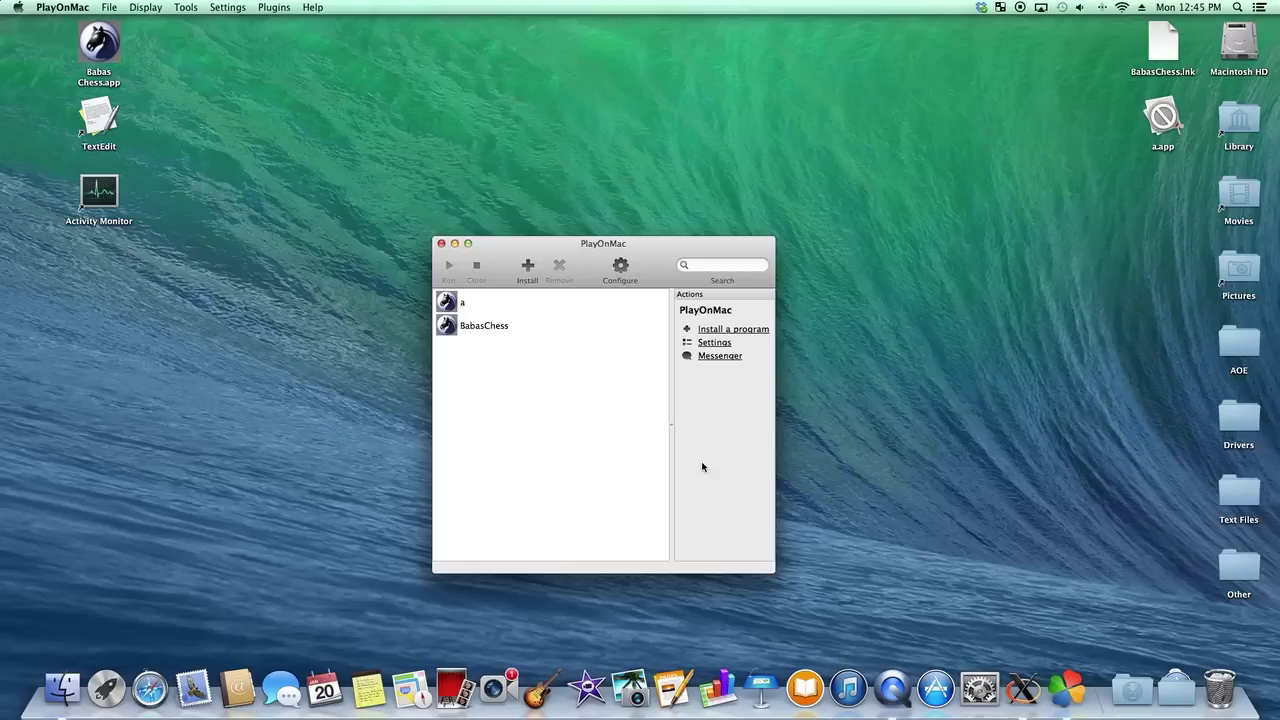
- Start BabasChess from the a.app desktop shortcut, accepting English and the default user folder
click(1004, 206)
click(1162, 120)
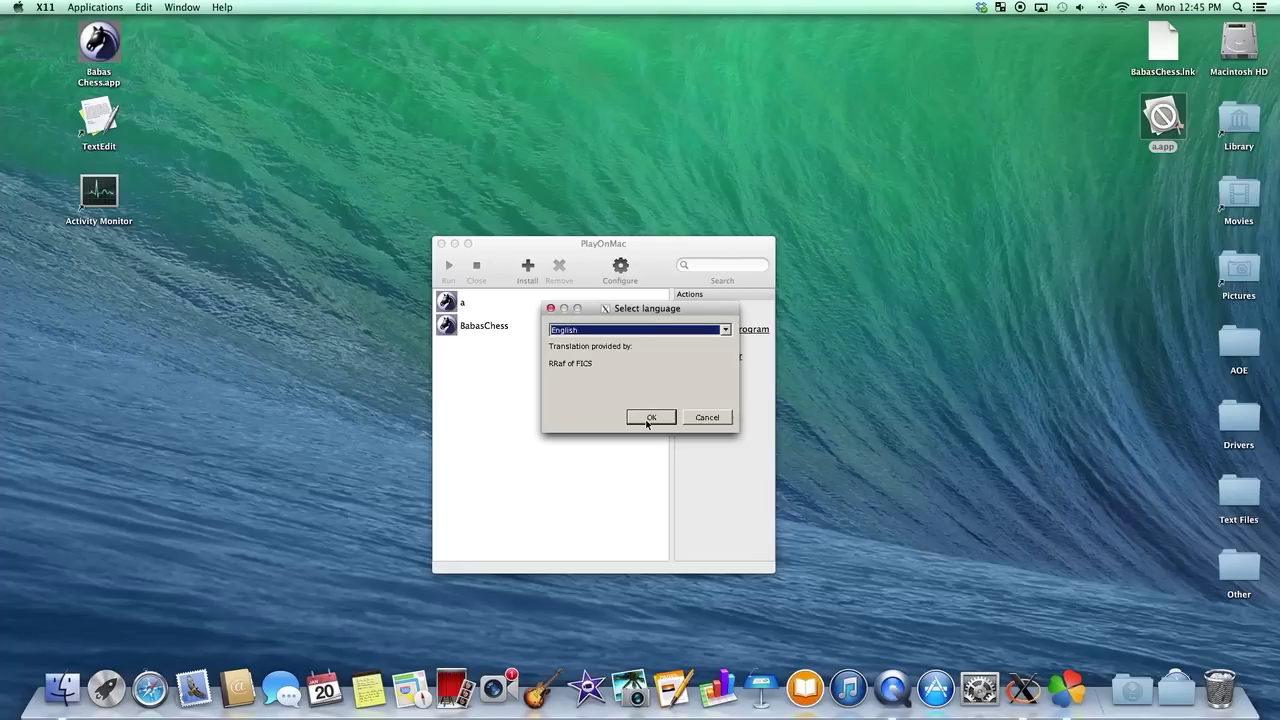
click(652, 418)
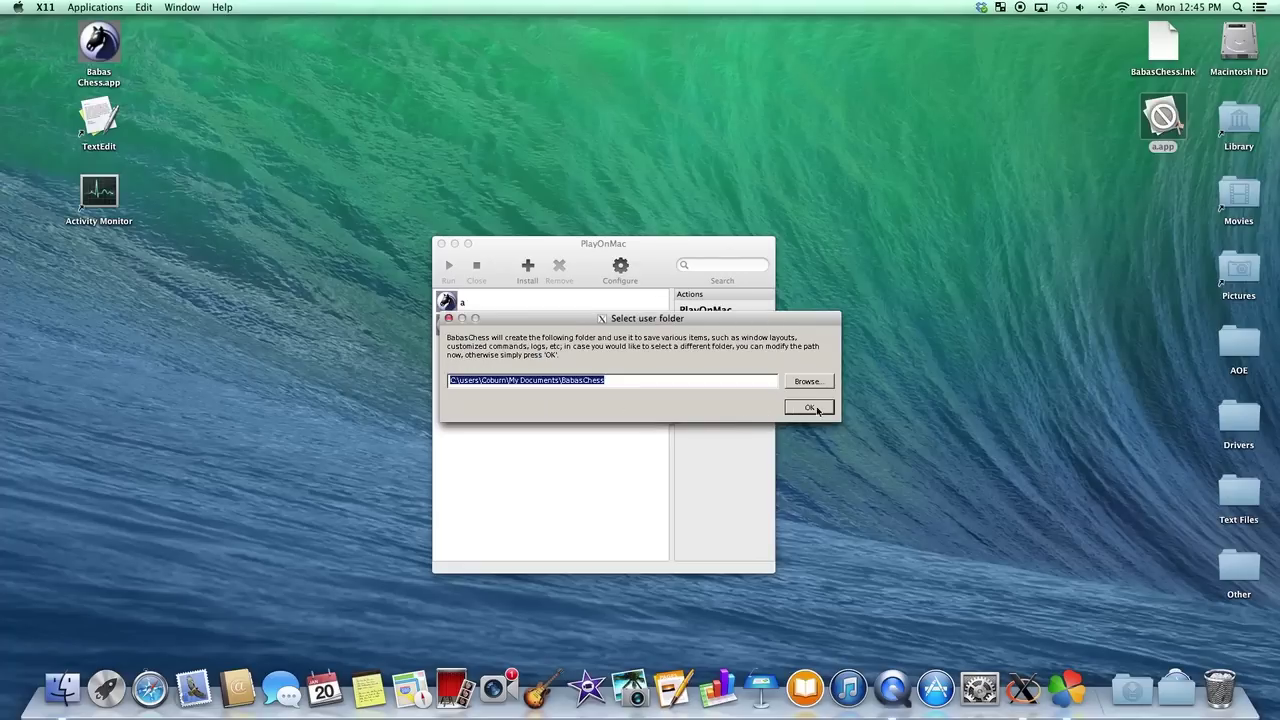
click(812, 408)
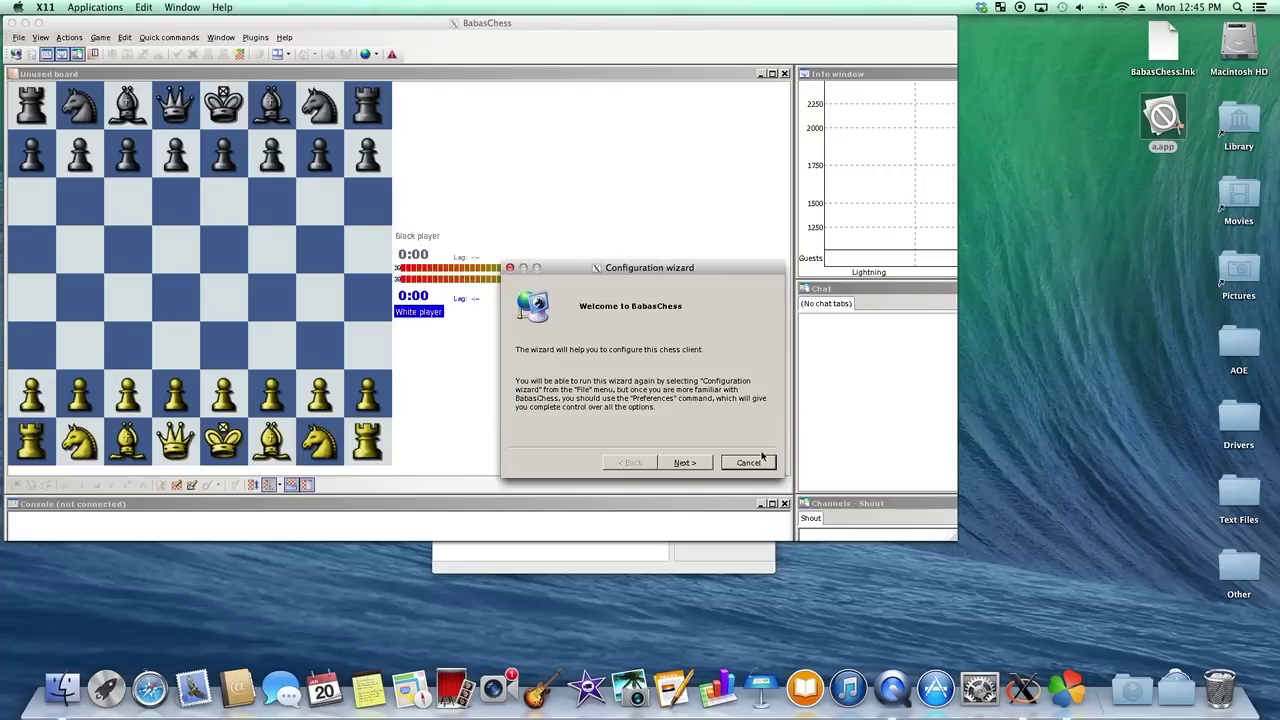